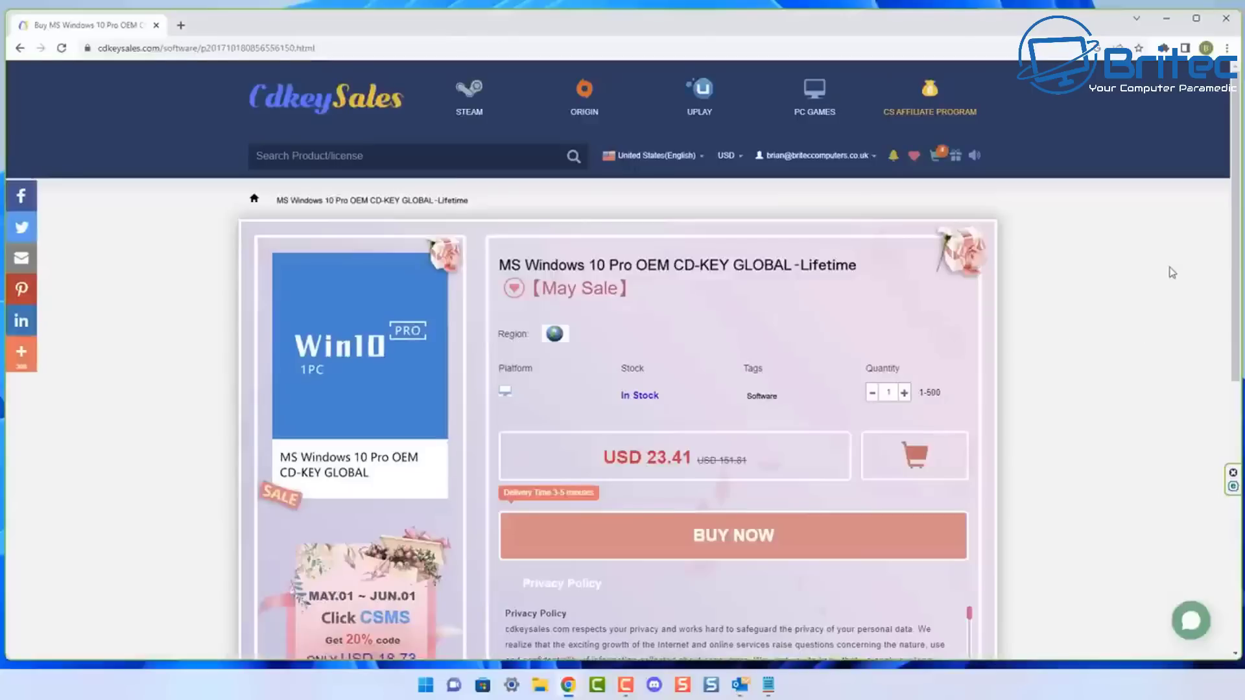
Step: Take the Windows 10 Pro OEM key to checkout with promotion code BR09 applied
click(742, 546)
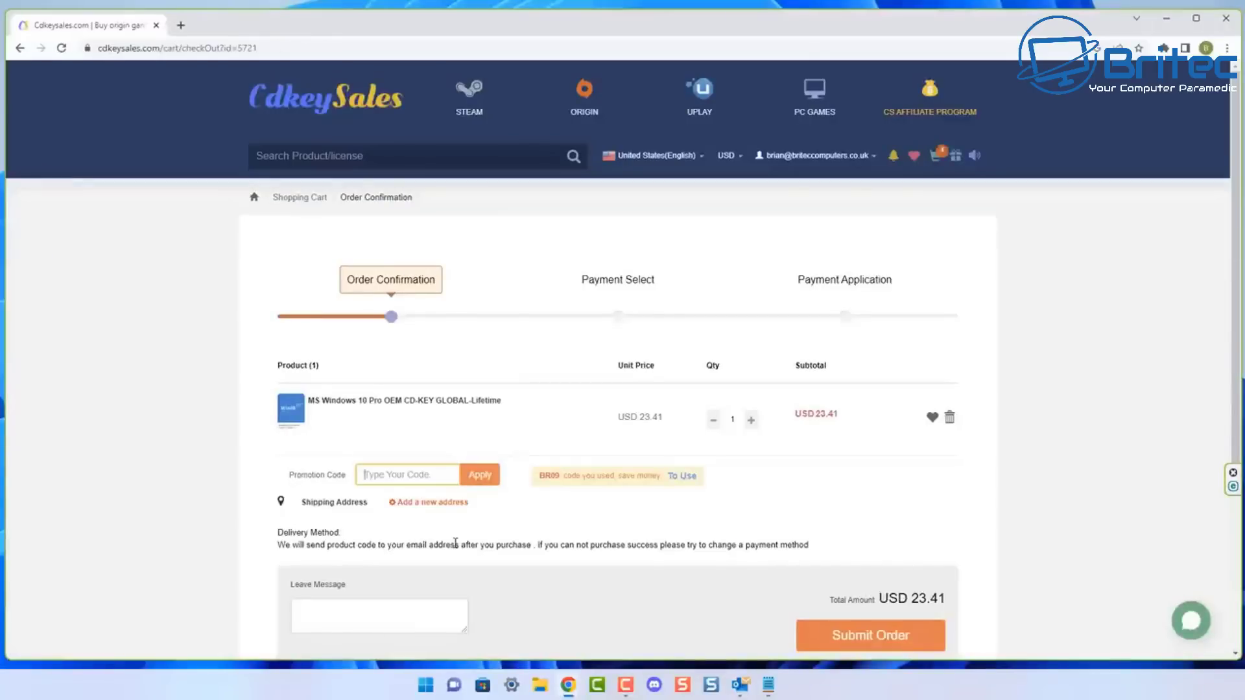
text(BR09)
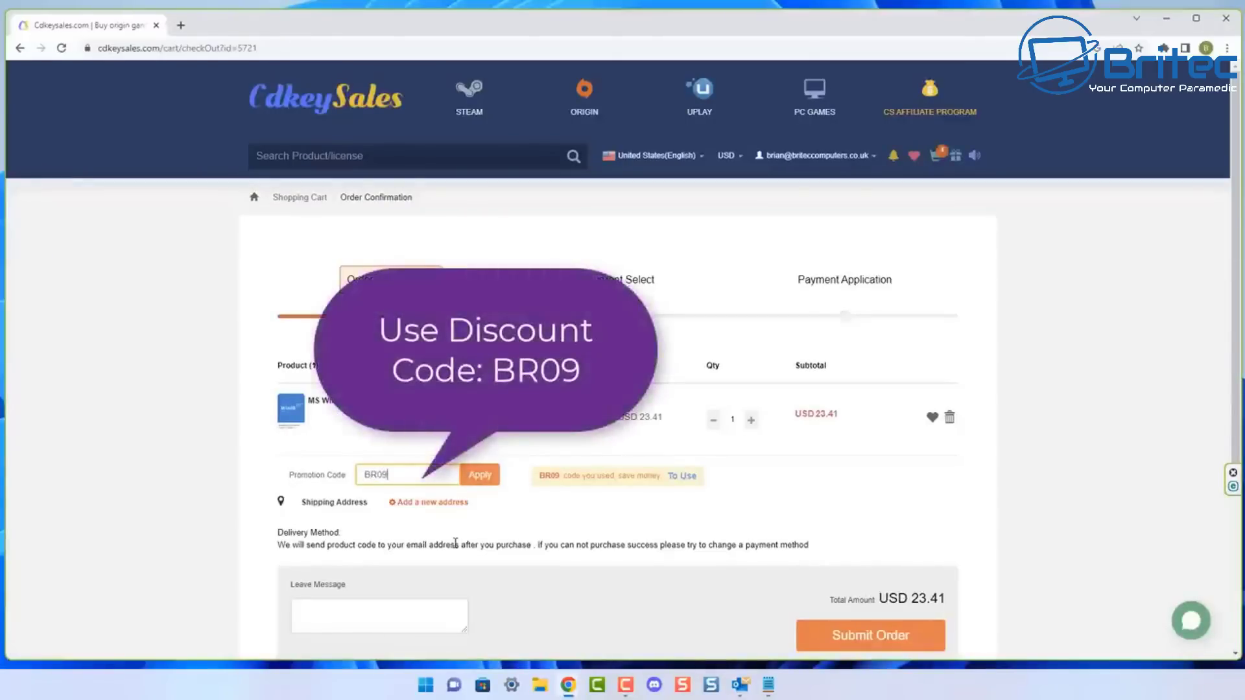
click(480, 476)
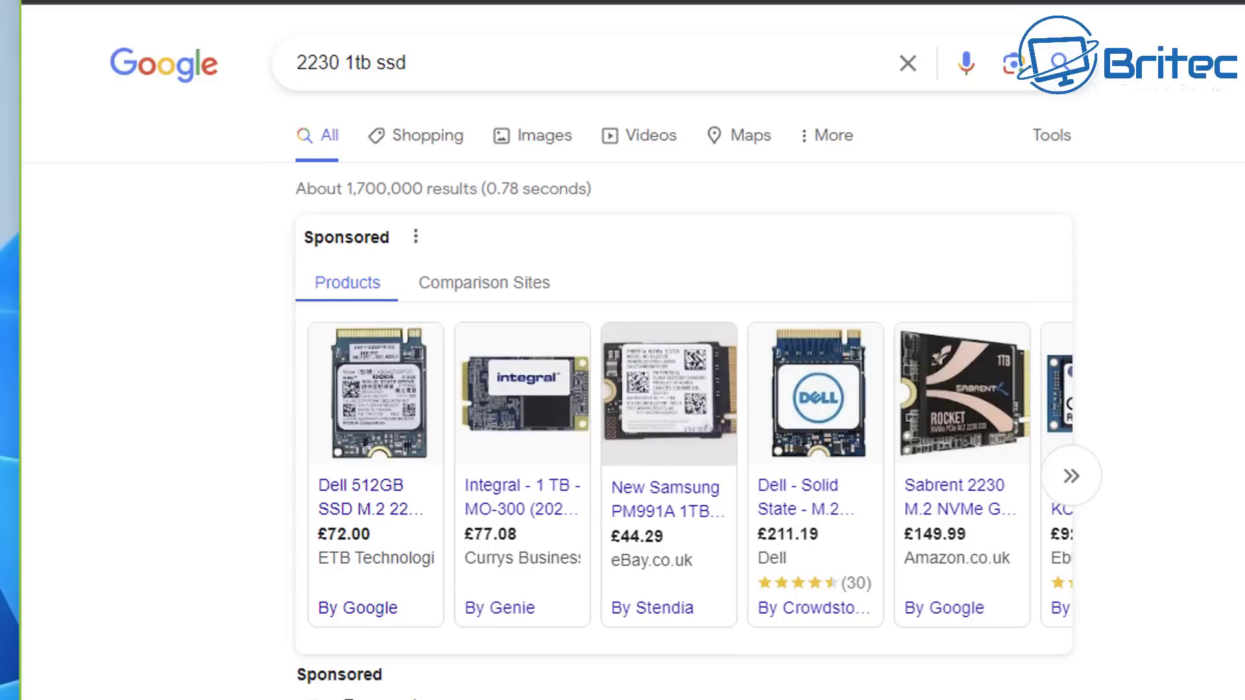
scroll(622, 350, down, 3)
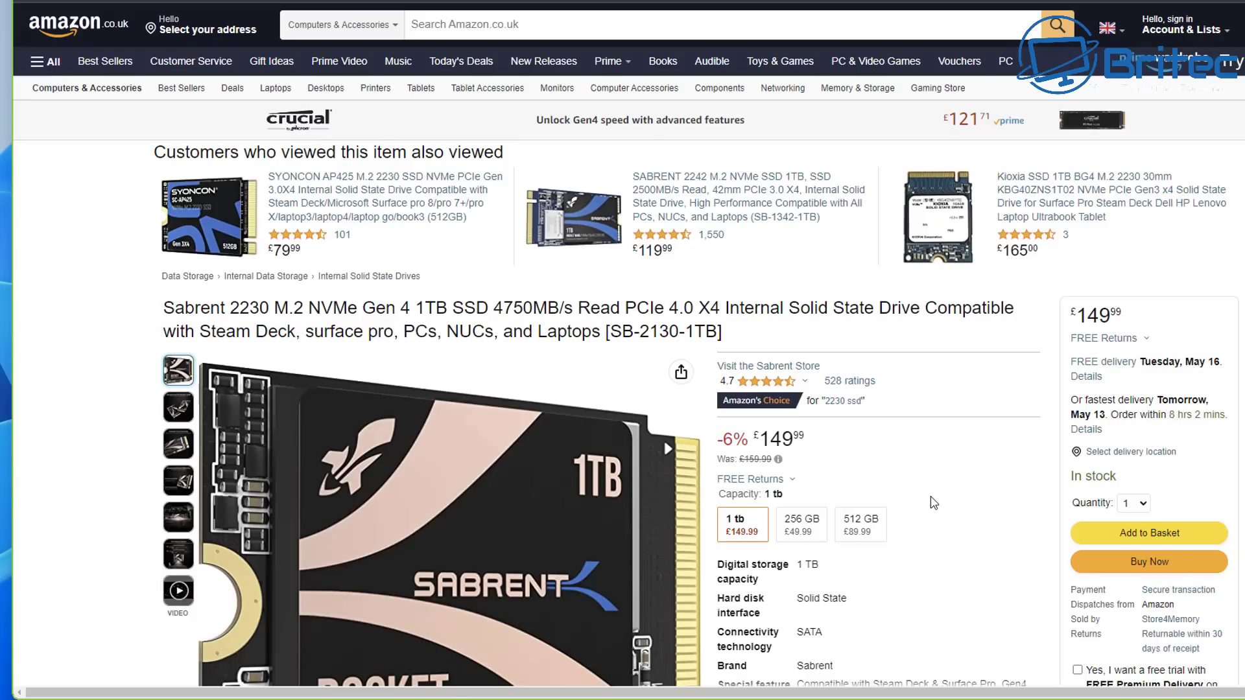
scroll(934, 503, down, 5)
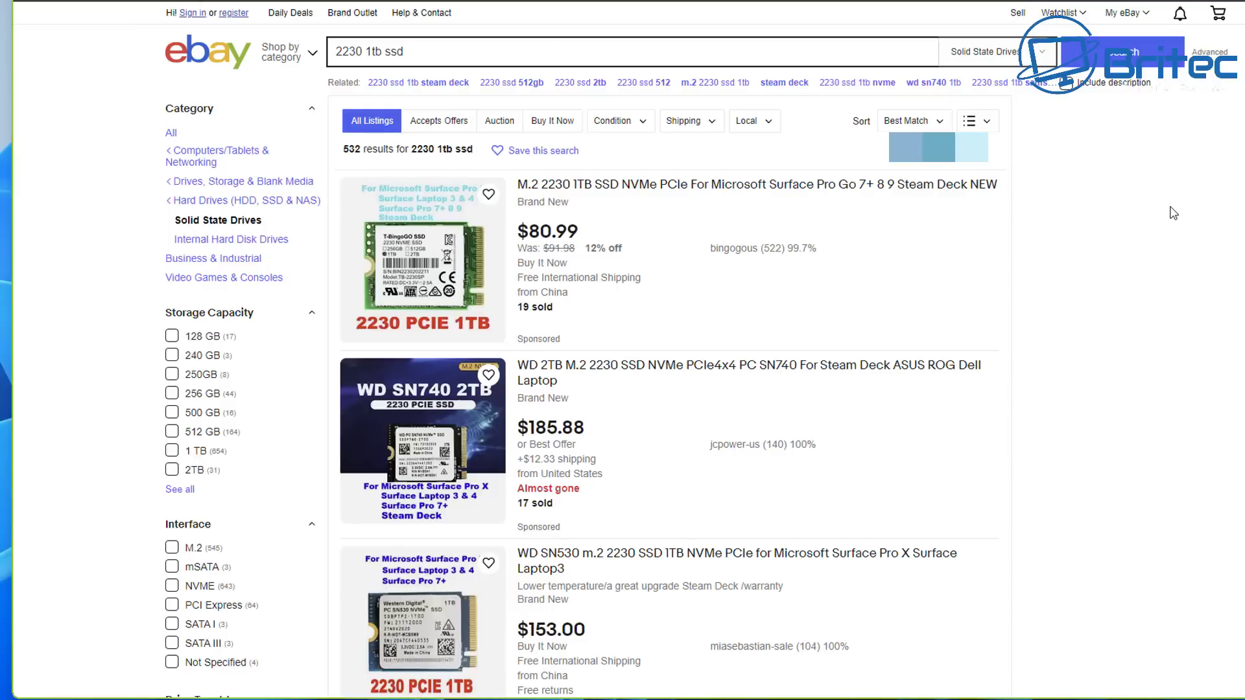
Step: Scroll down through the eBay Solid State Drives results for '2230 1tb ssd'
scroll(1173, 213, down, 5)
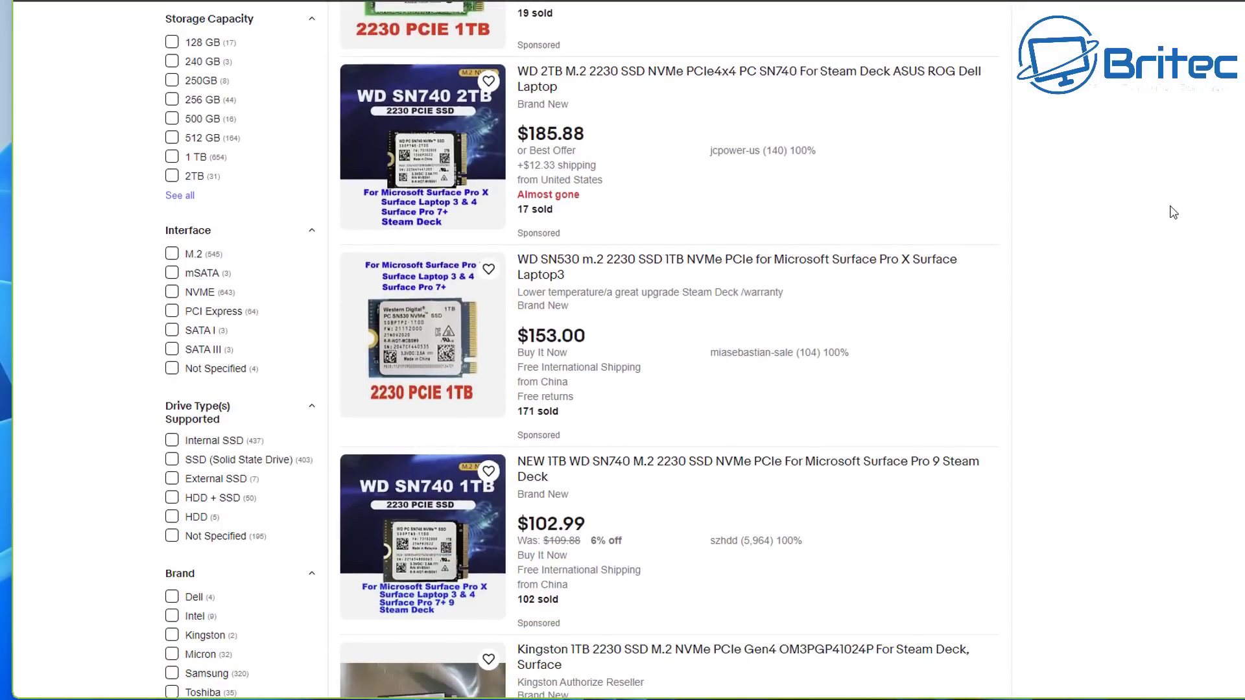
scroll(1173, 213, down, 5)
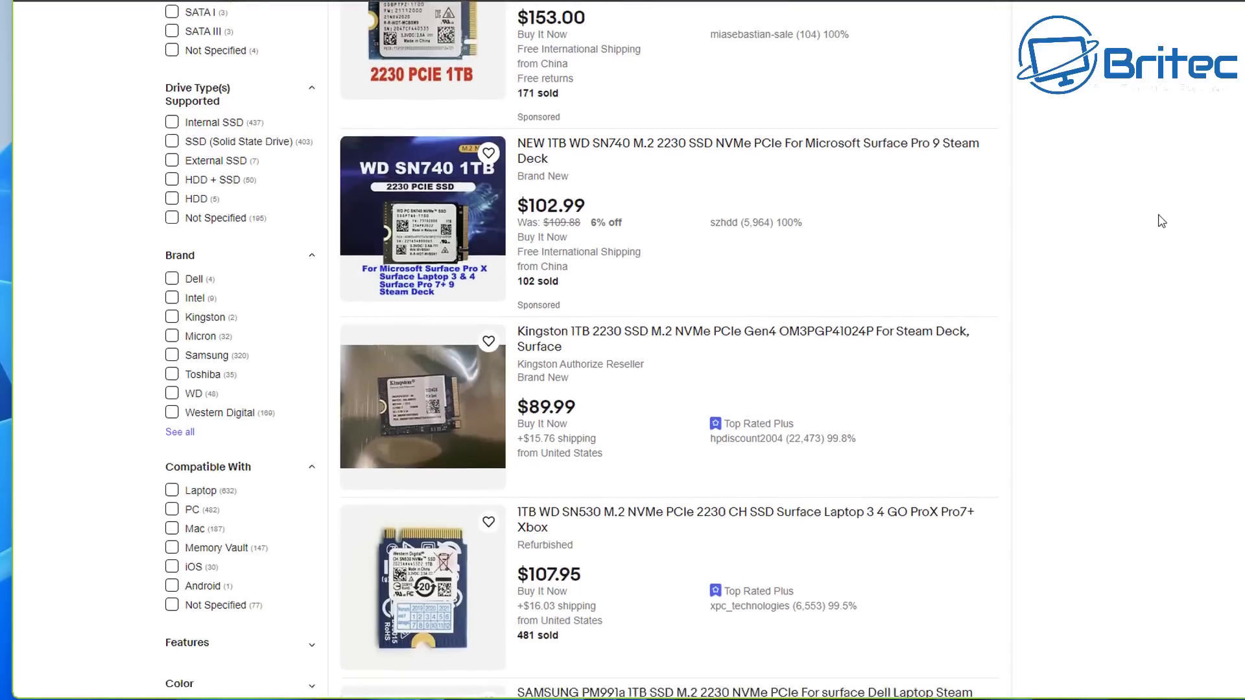
scroll(1160, 221, down, 2)
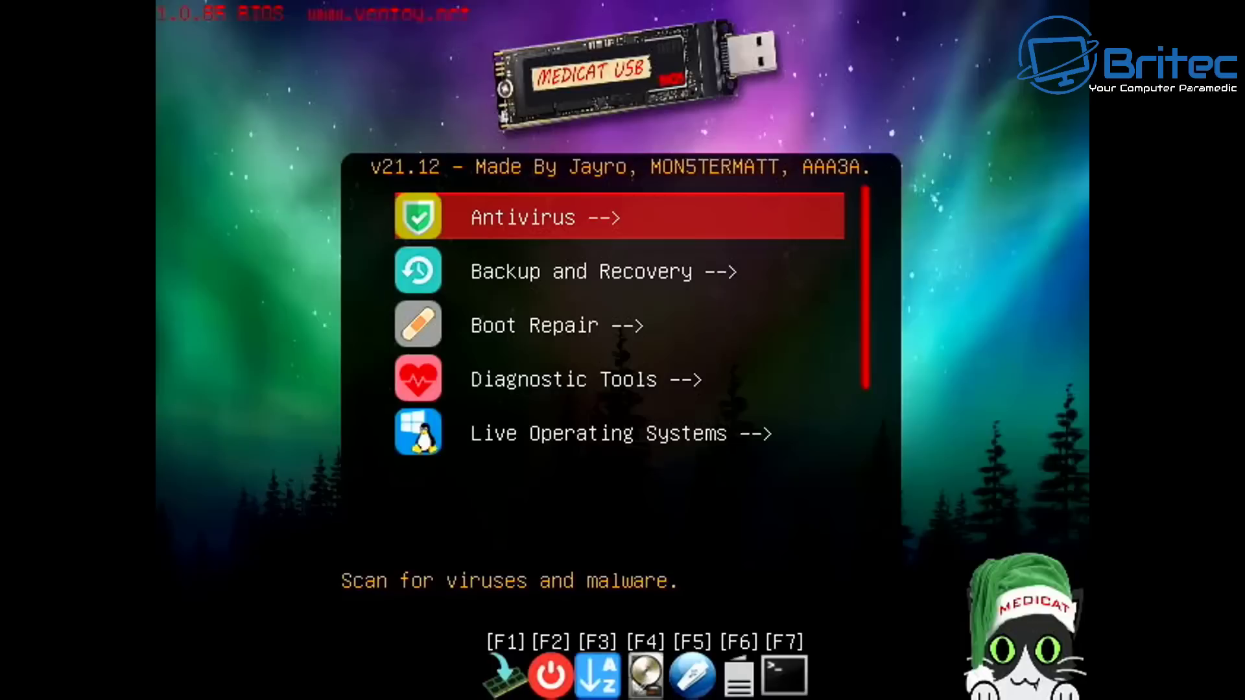
key(Down)
key(Down)
key(Down)
key(Down)
key(Down)
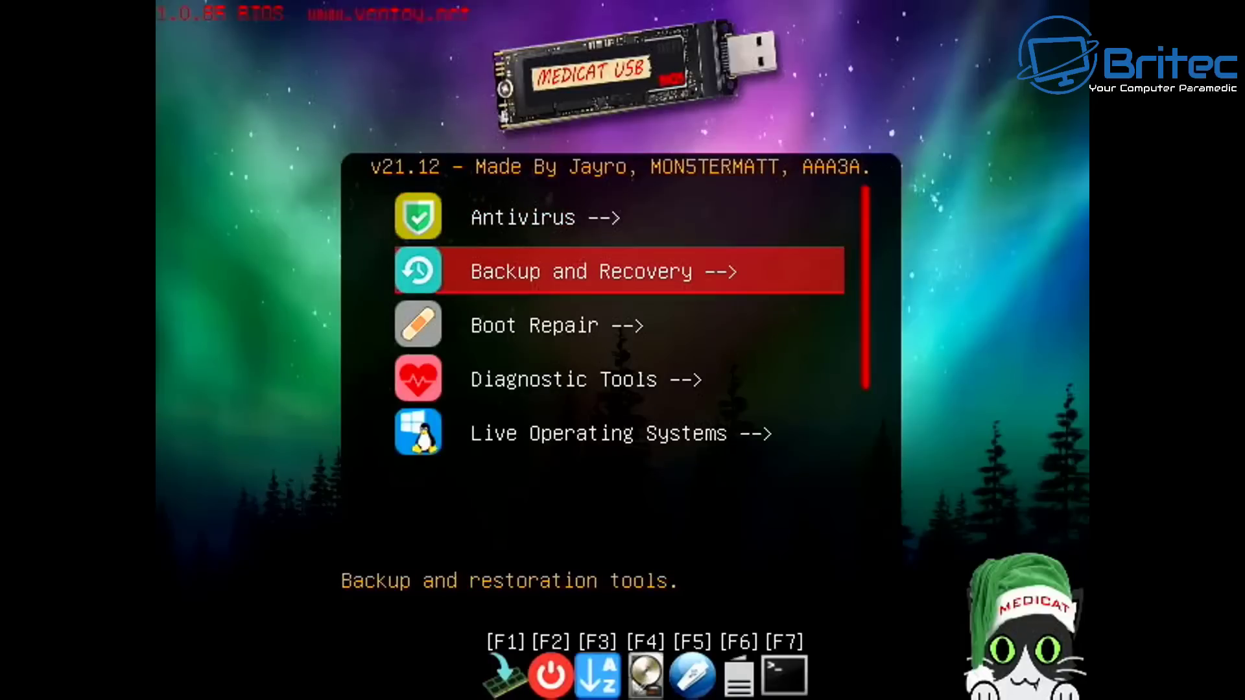
key(Down)
key(Down)
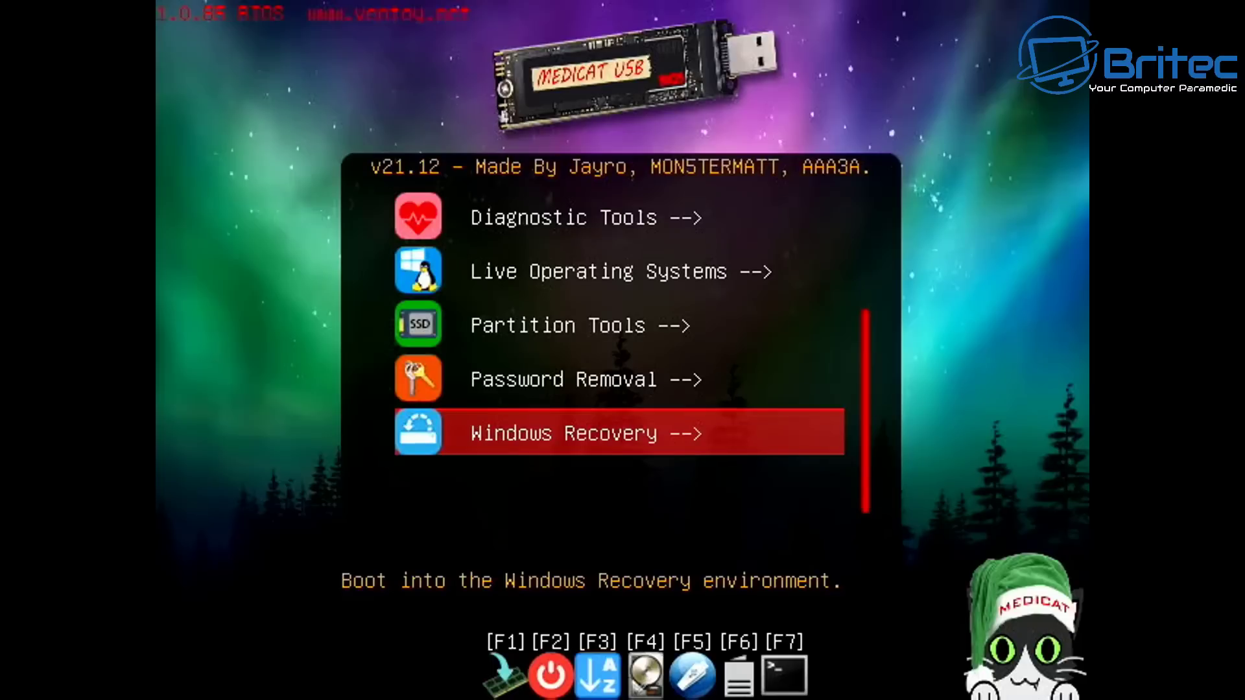
key(Up)
key(Up)
key(Up)
key(Up)
key(Up)
key(Up)
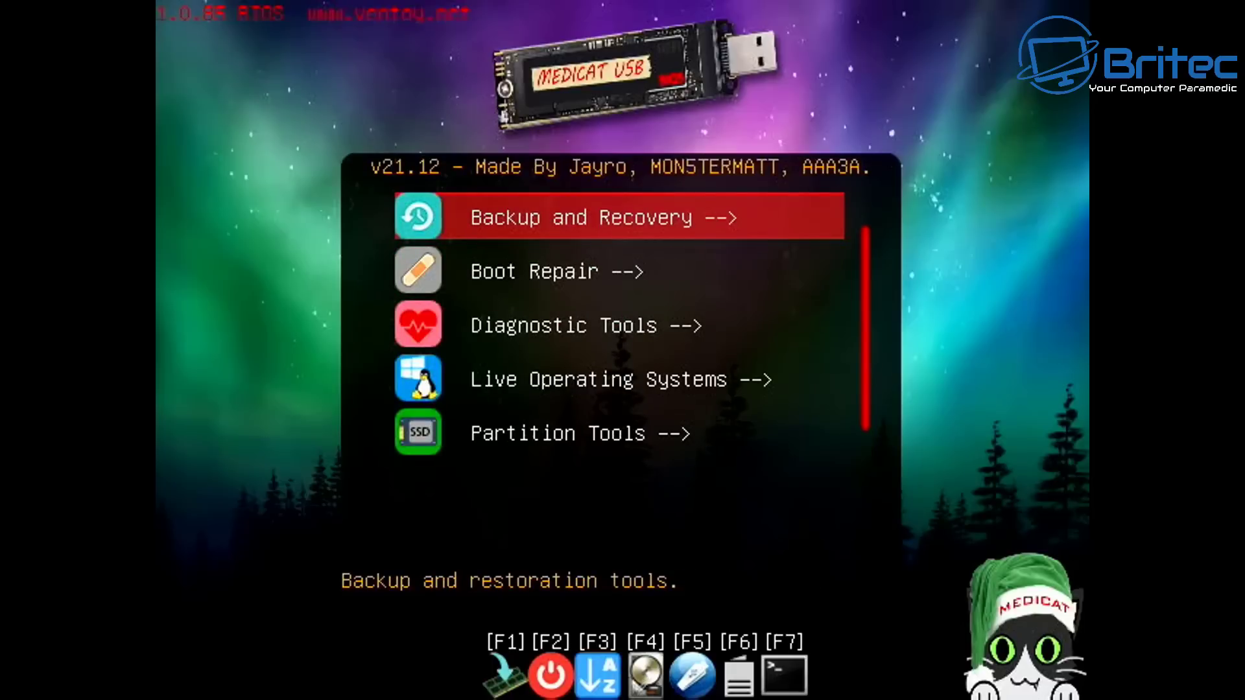
key(Return)
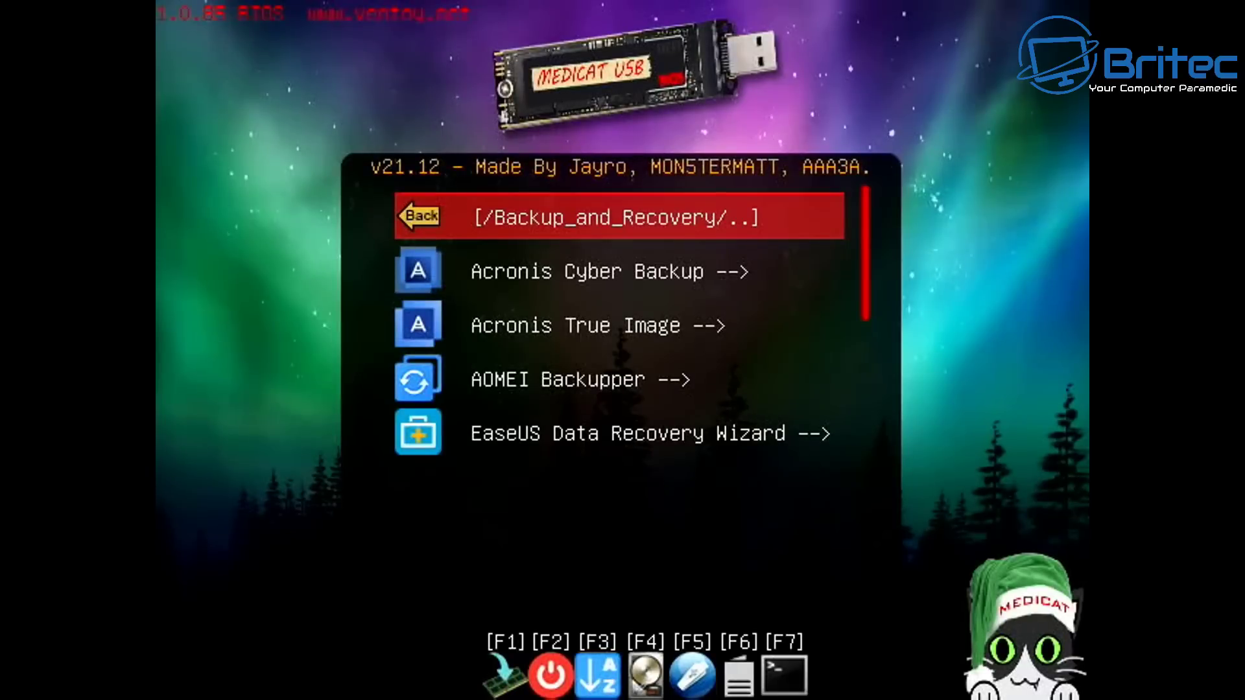
key(Down)
key(Down)
key(Down)
key(Down)
key(Down)
key(Down)
key(Down)
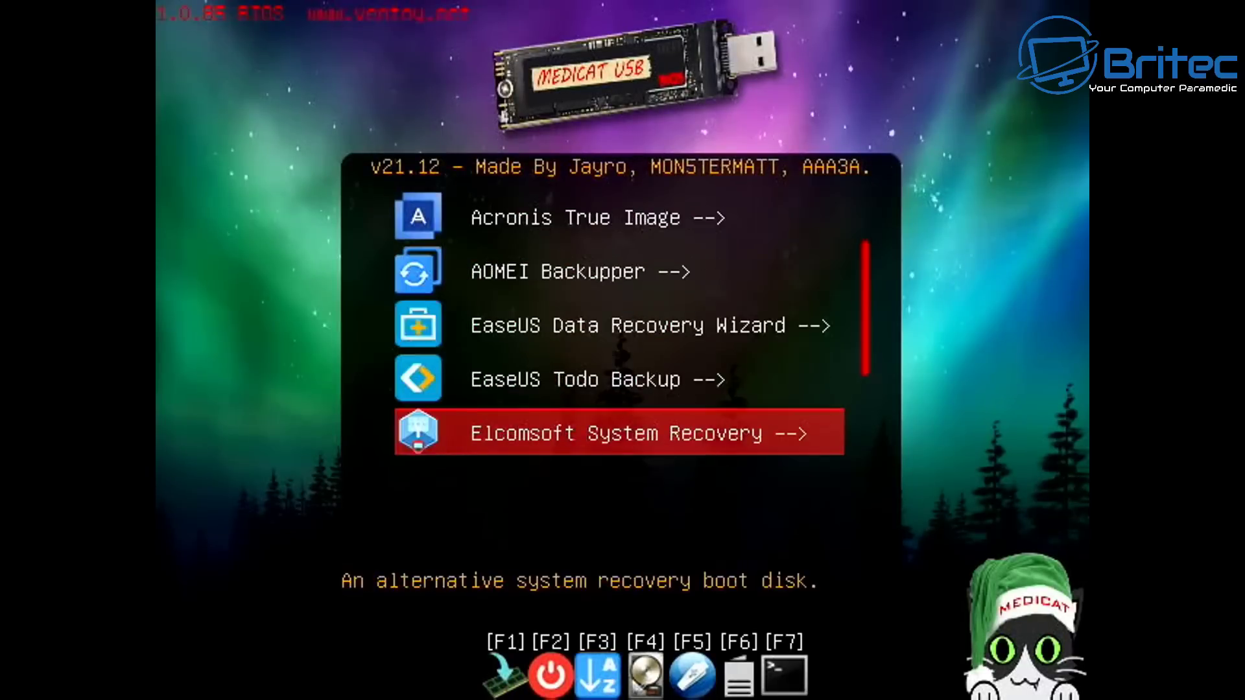
key(Down)
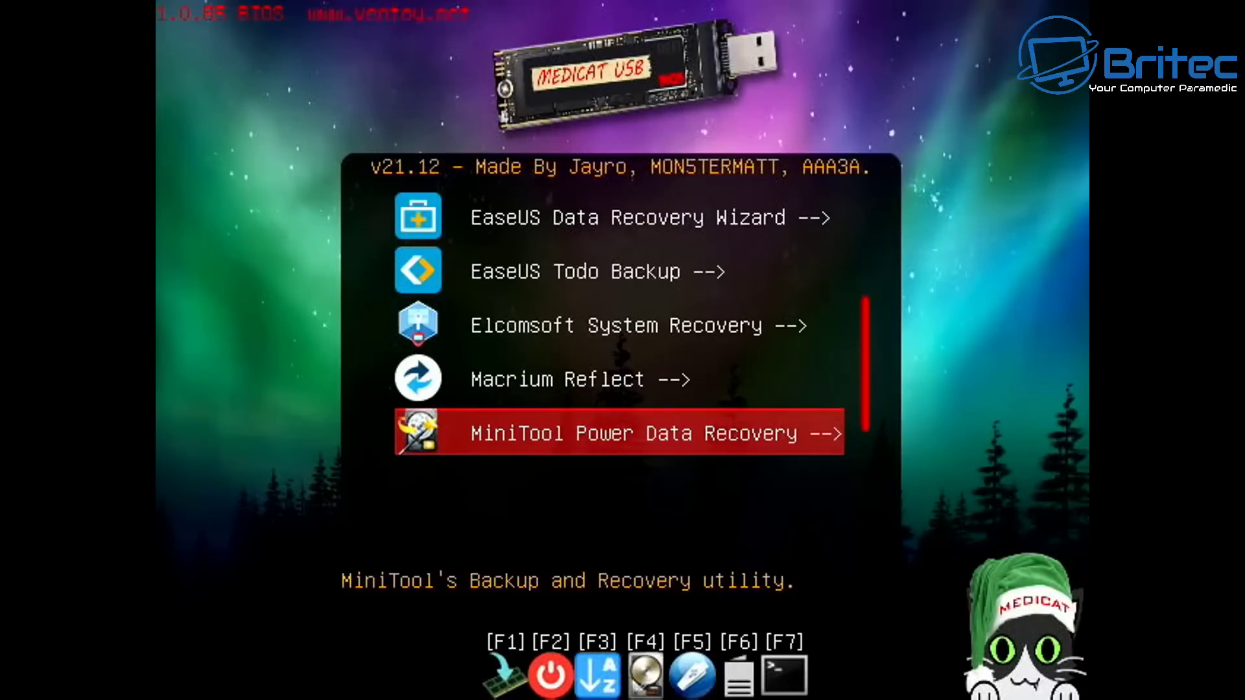
key(Down)
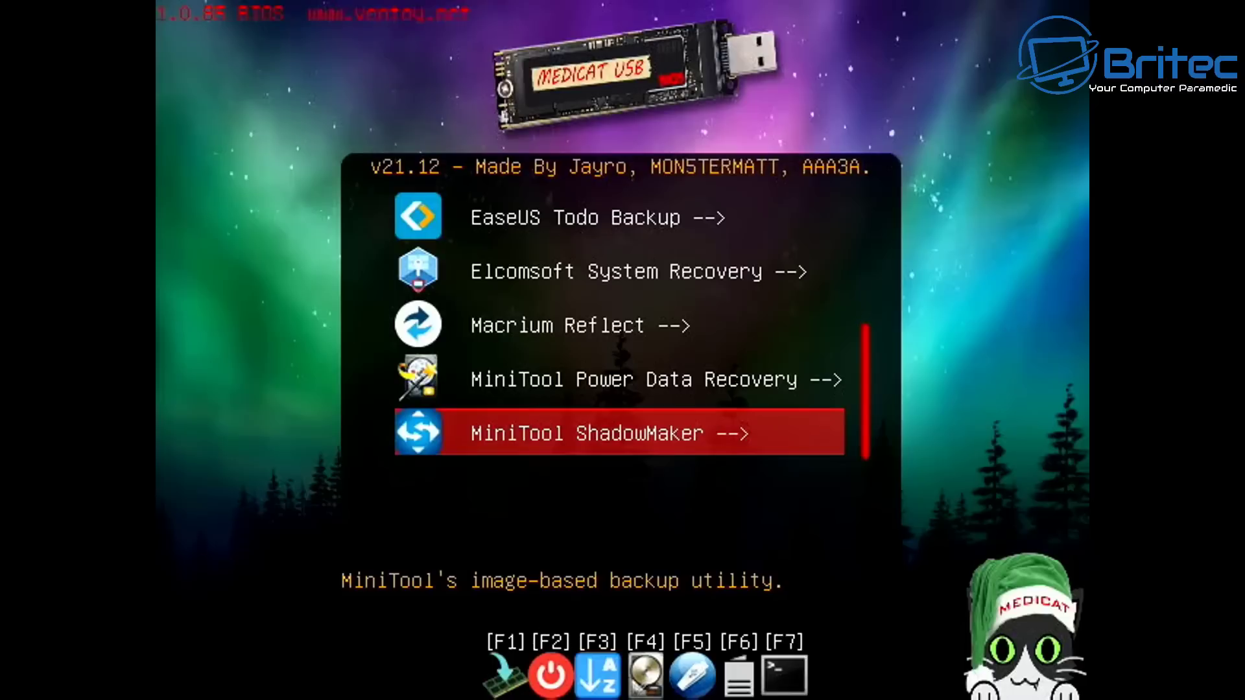
key(Down)
key(Down)
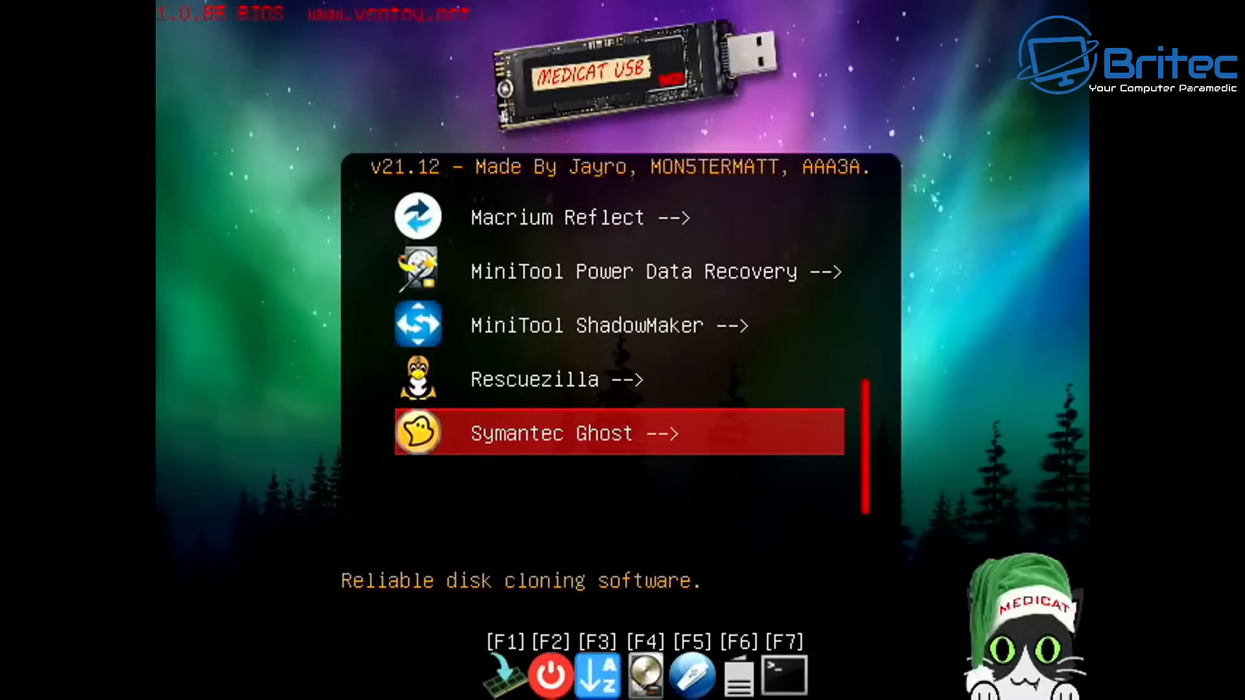
key(Escape)
Step: Look inside the Antivirus category at Malwarebytes, then return to the main menu
key(Down)
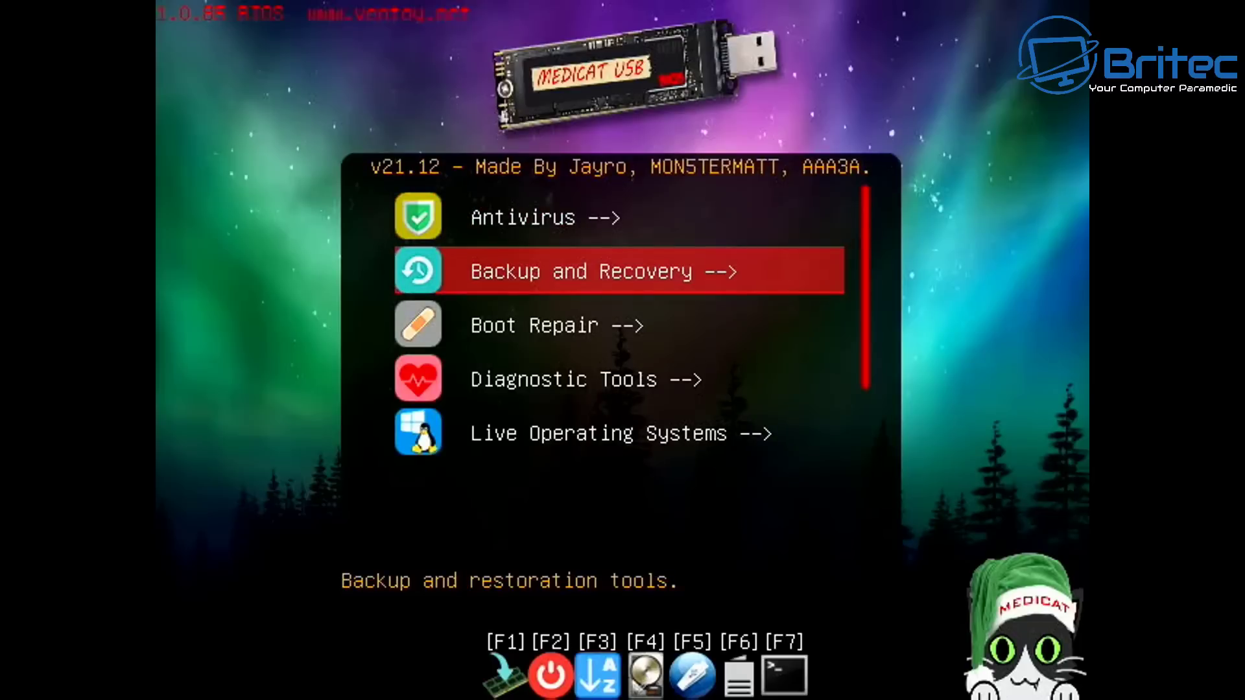
key(Up)
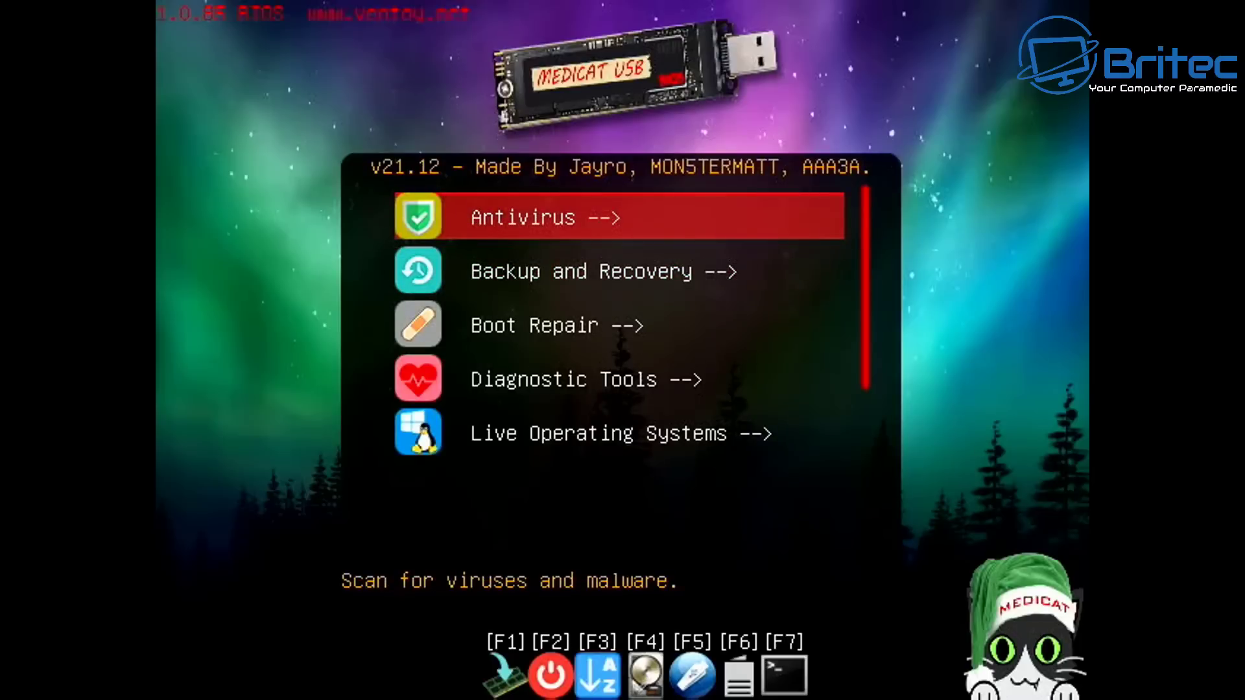
key(Return)
key(Down)
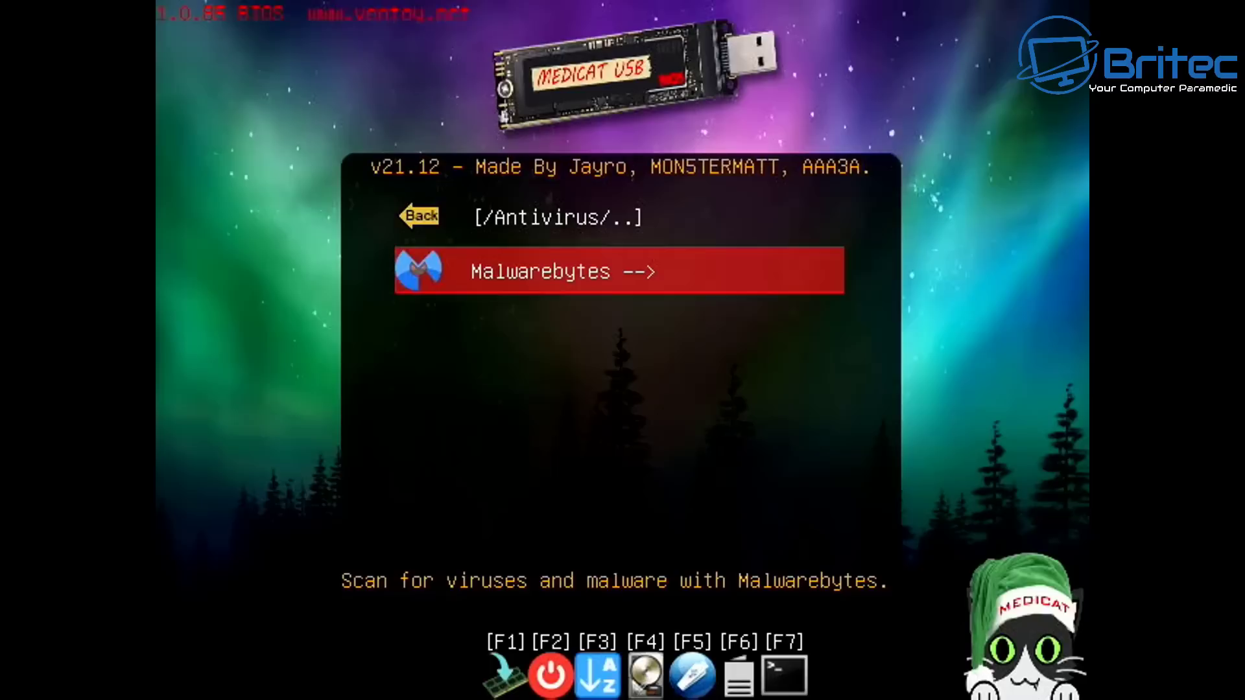
key(Escape)
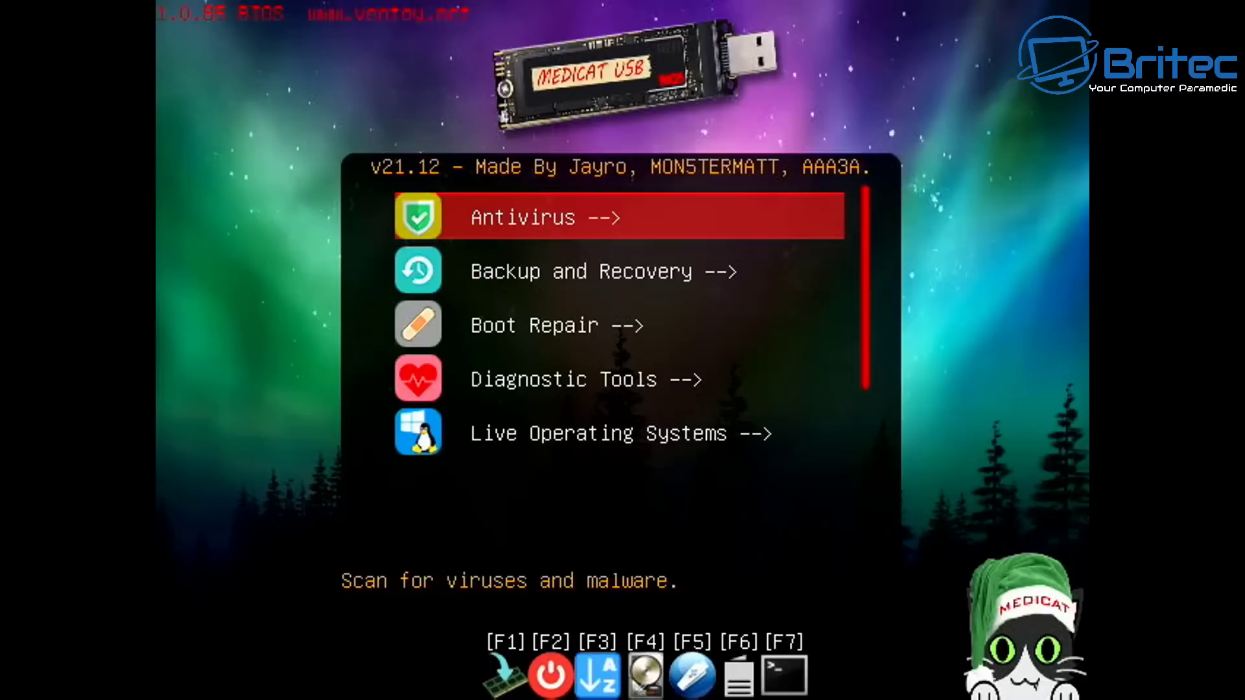
Step: Browse the Boot Repair category past BootIt Bare Metal and Boot-Repair-Disk
key(Down)
key(Down)
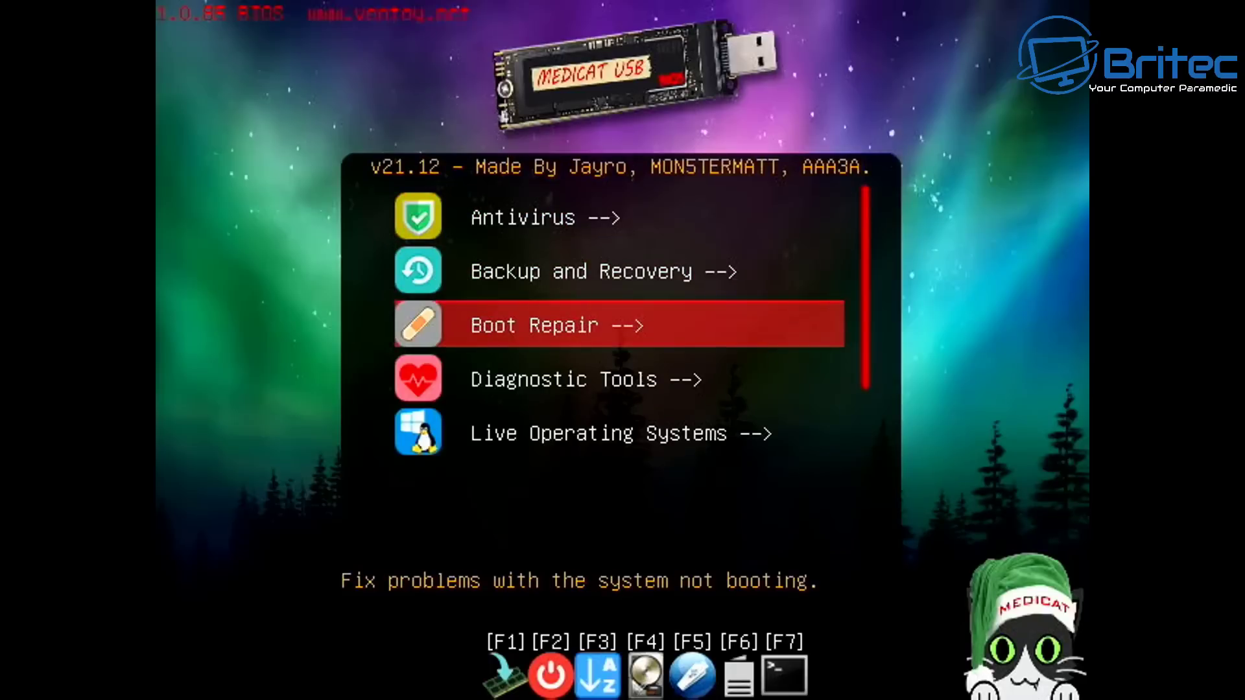
key(Return)
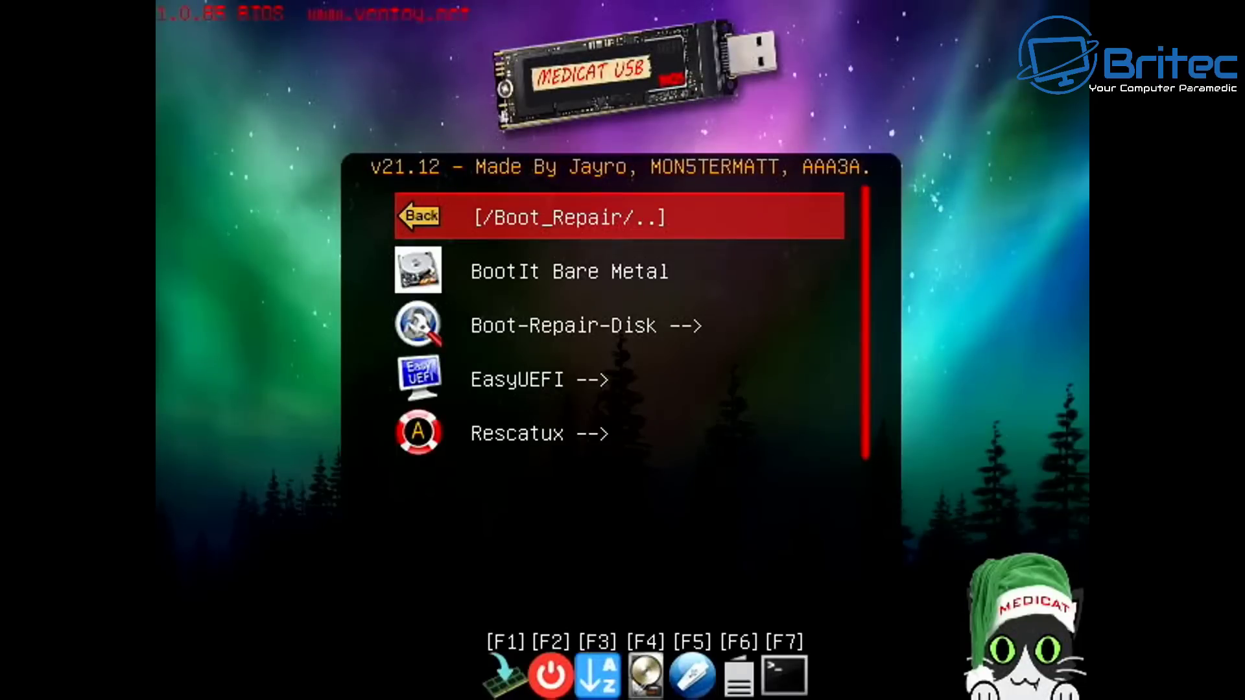
key(Down)
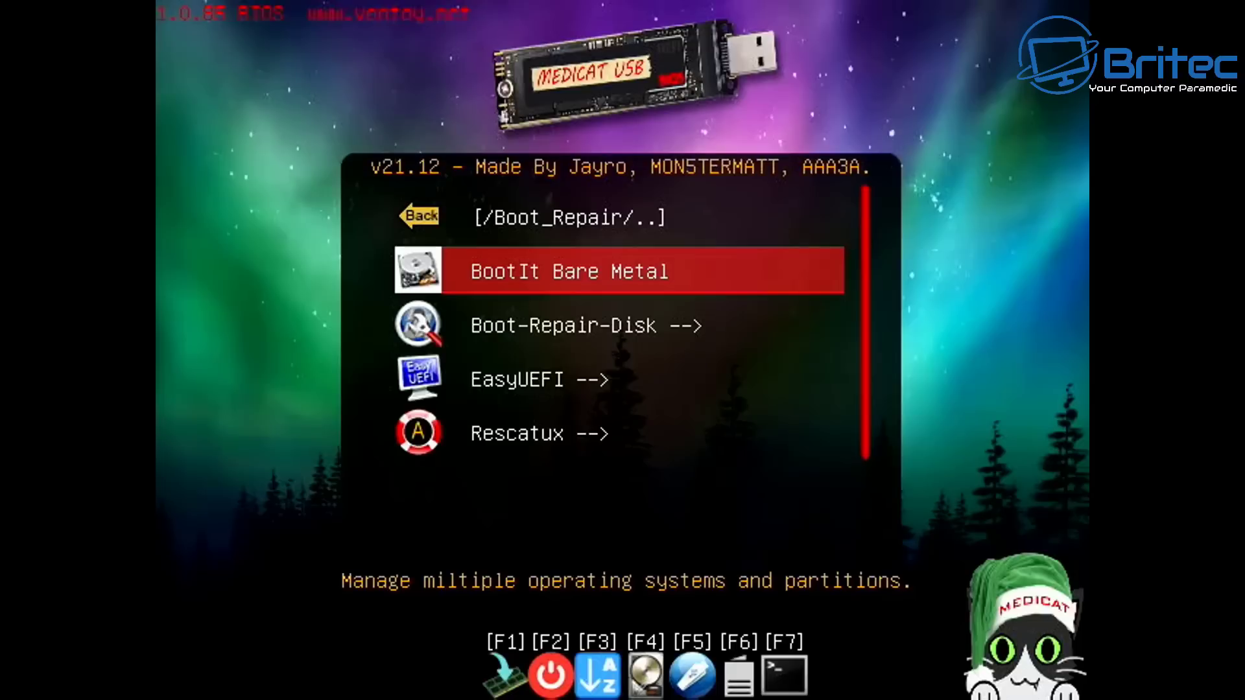
key(Down)
Step: Browse the Diagnostic Tools category down to Spinrite and Ultimate Boot CD
key(Down)
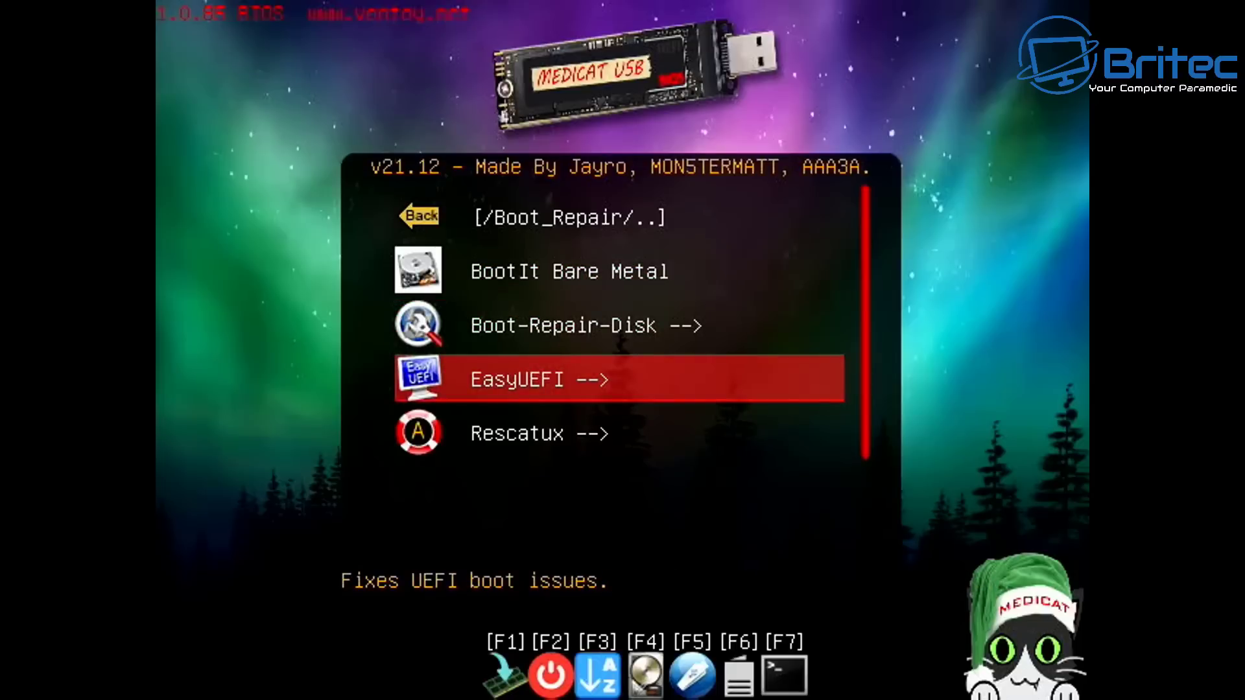
key(Escape)
key(Down)
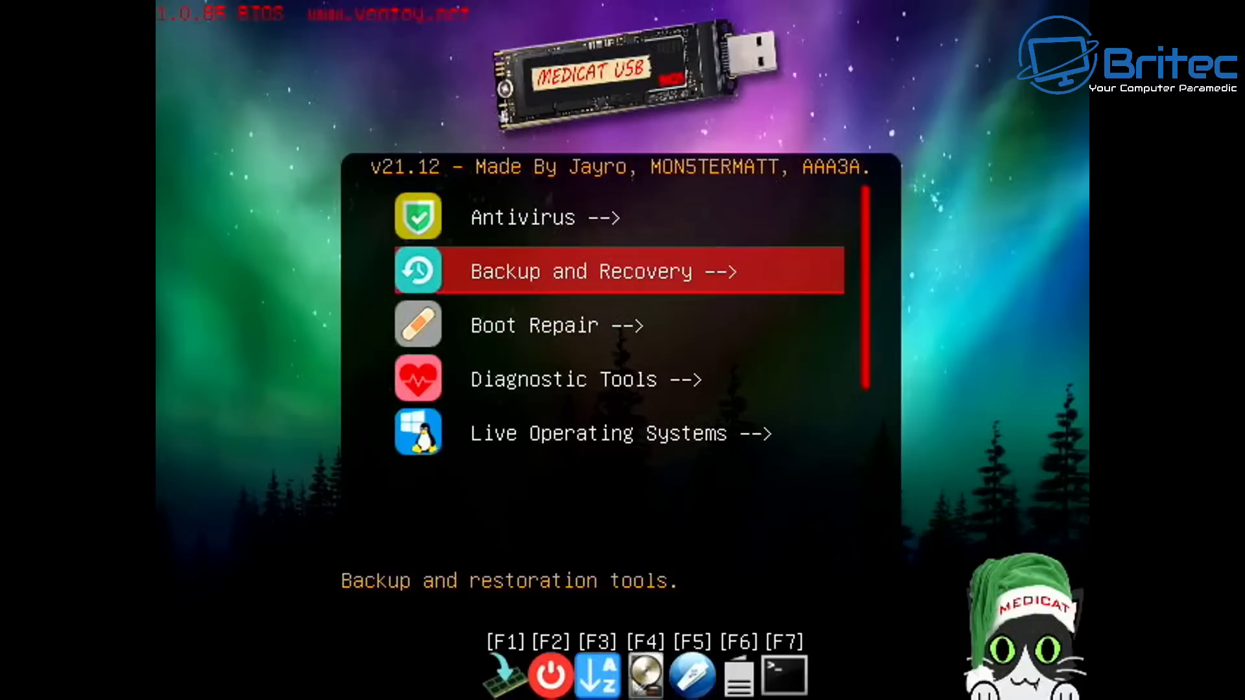
key(Down)
key(Down)
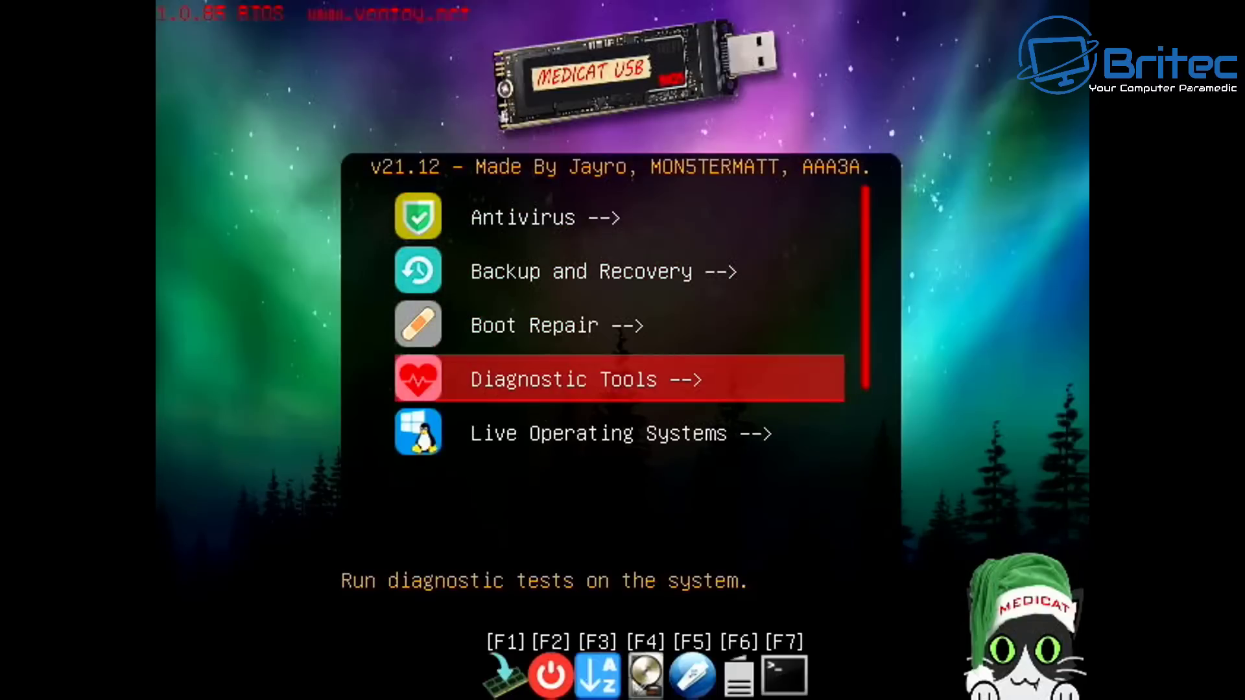
key(Return)
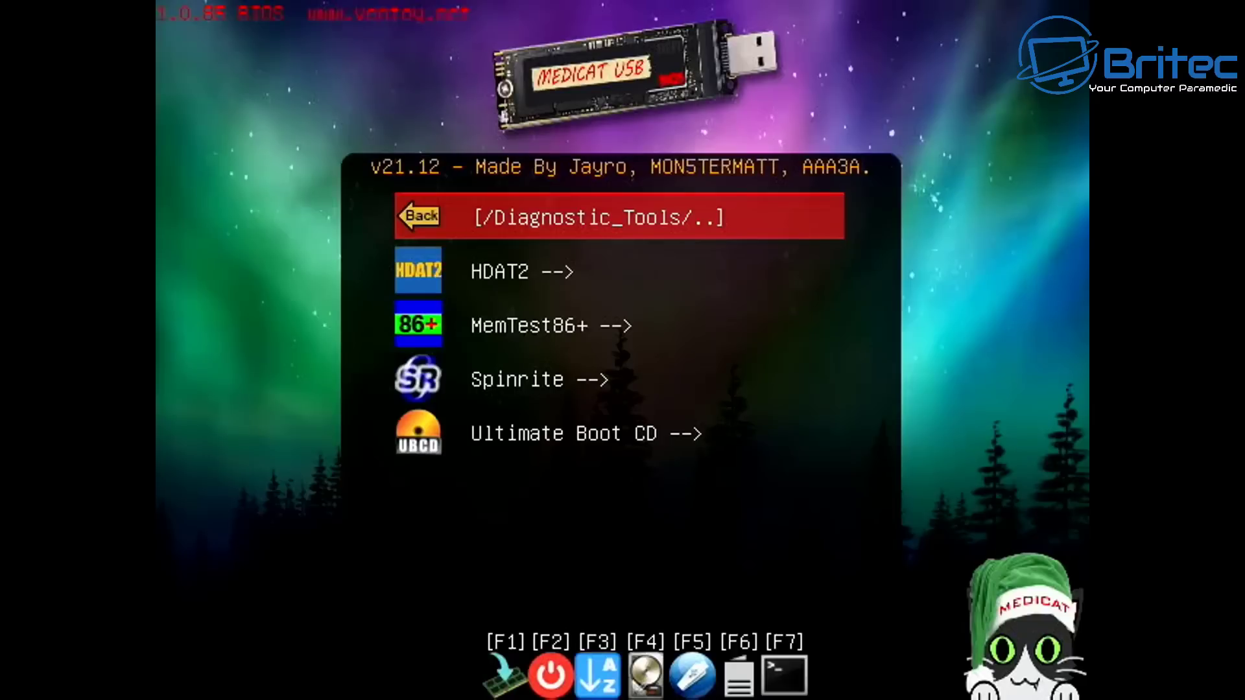
key(Down)
key(Down)
key(Down)
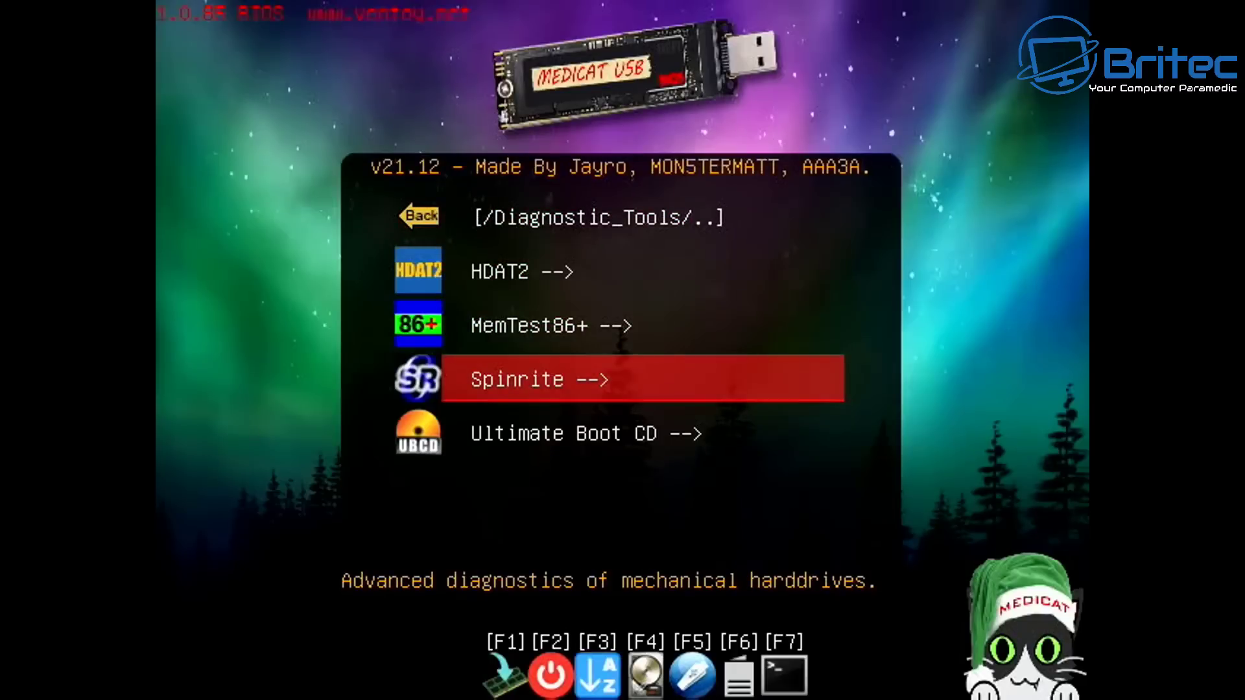
key(Down)
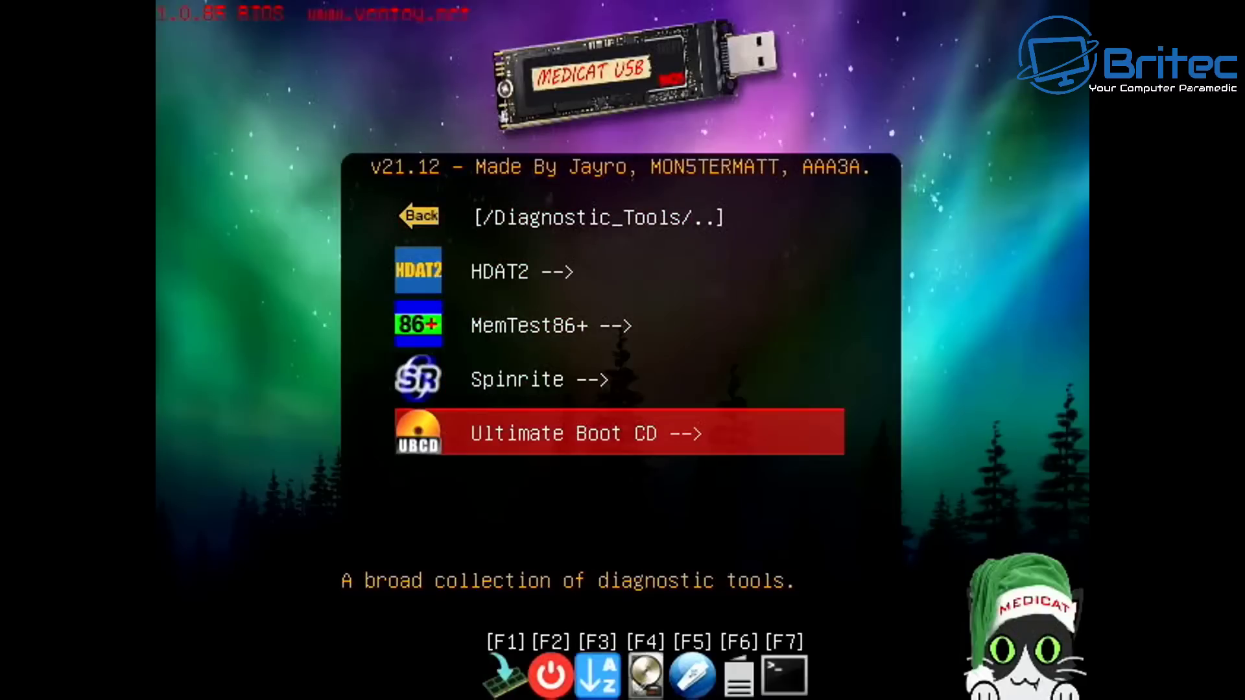
key(Escape)
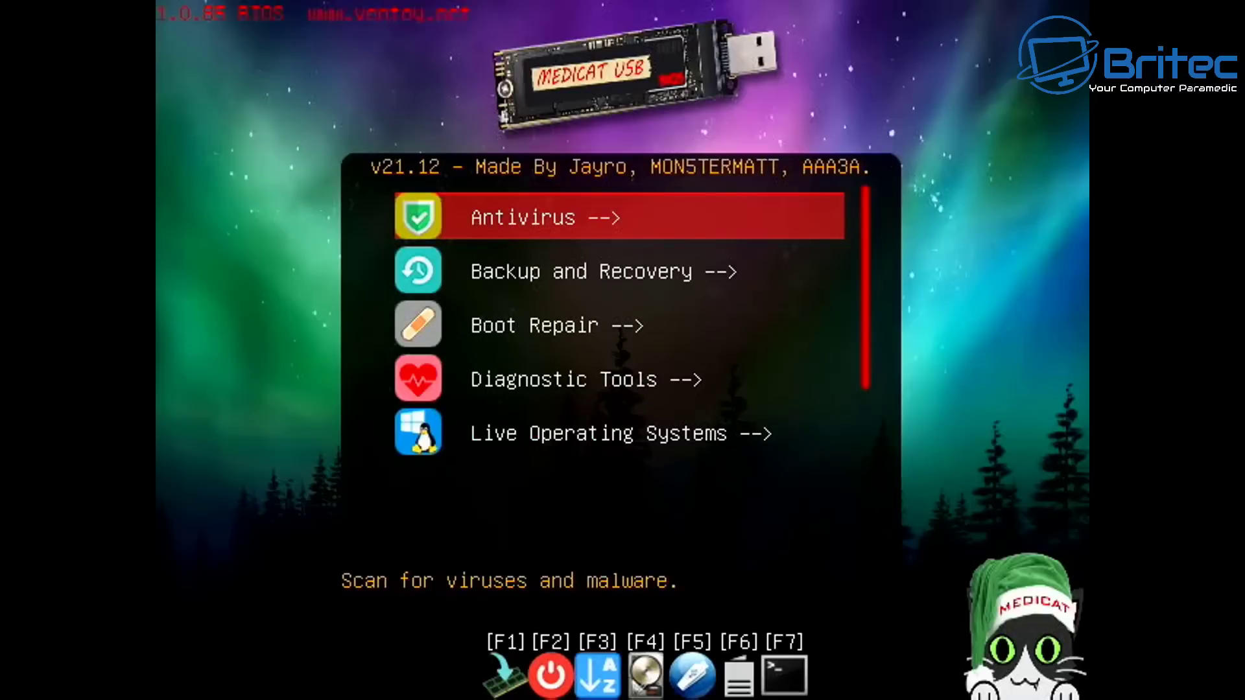
Step: Go into Live Operating Systems and highlight the Mini Windows 10 boot entry
key(Down)
key(Down)
key(Down)
key(Down)
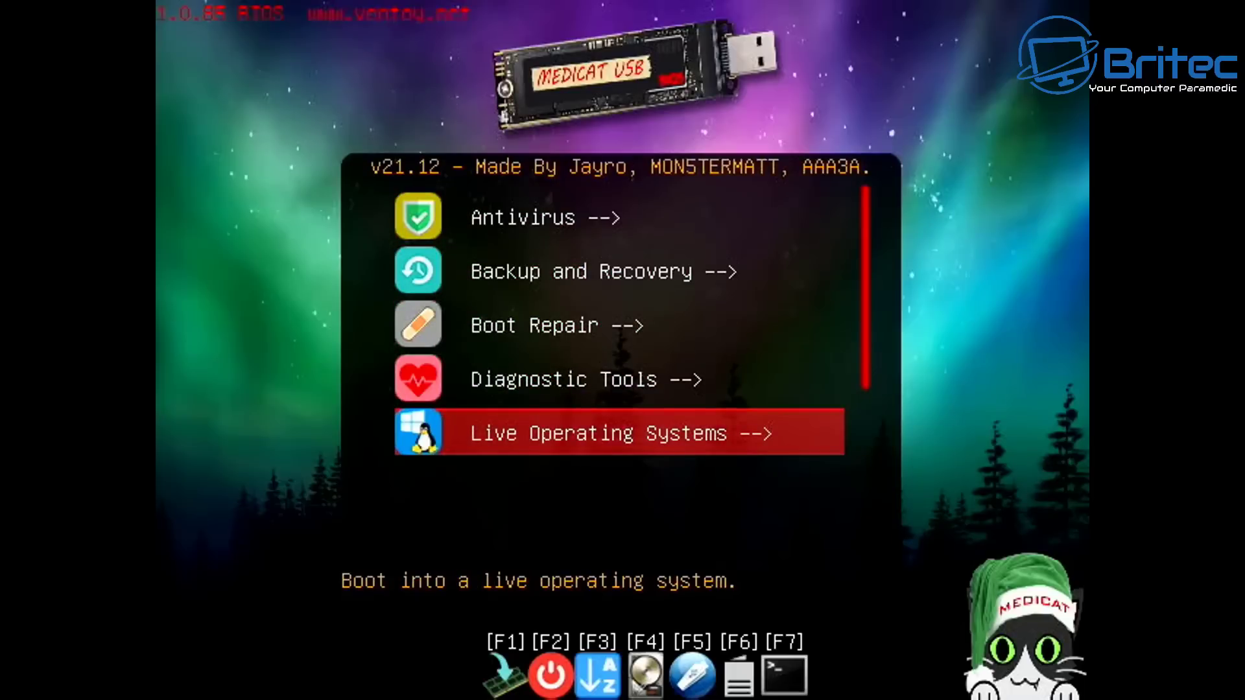
key(Return)
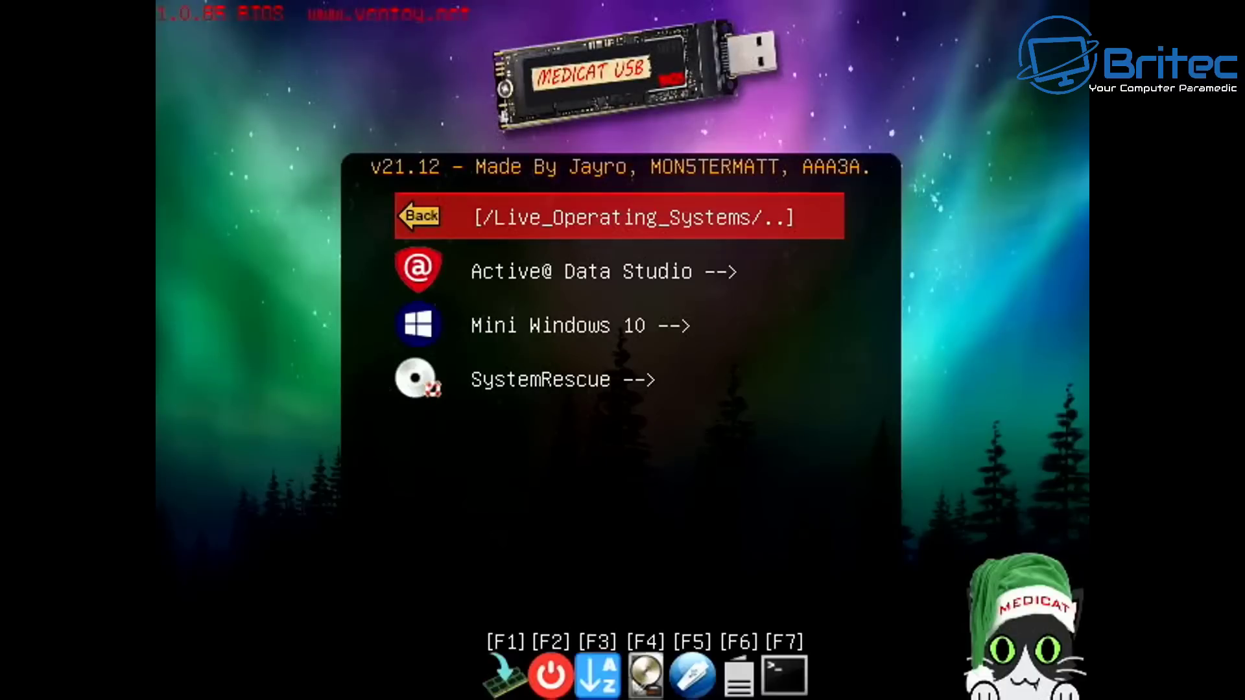
key(Down)
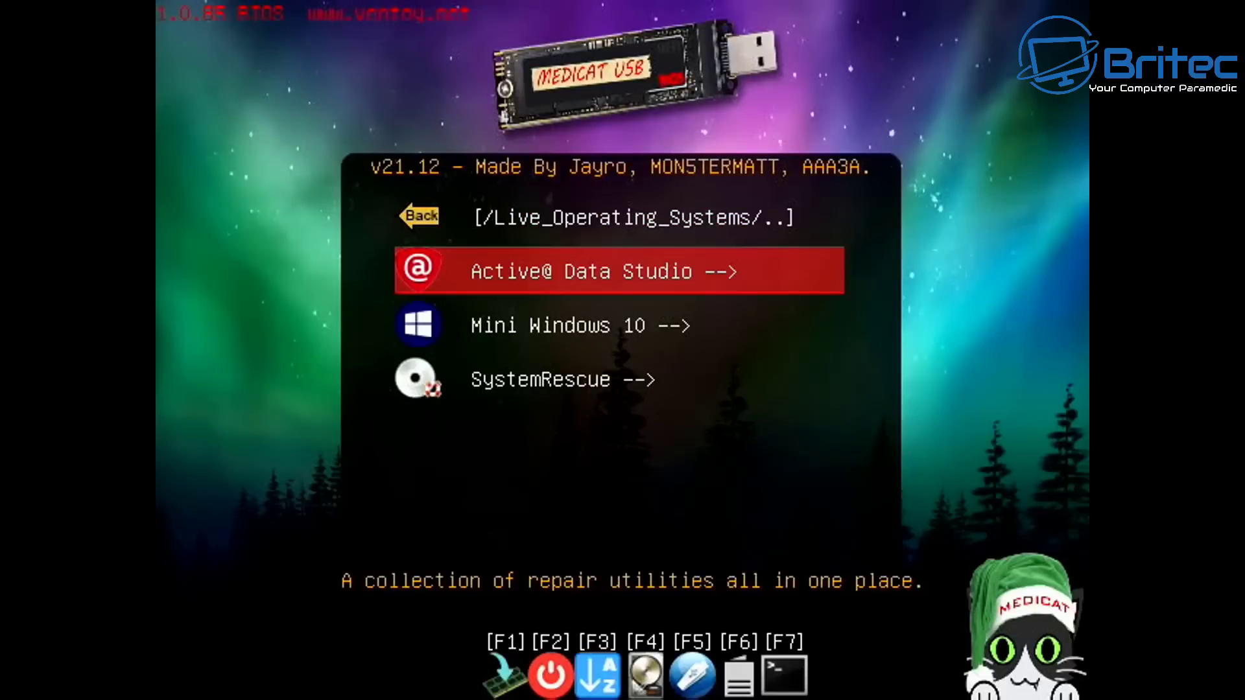
key(Down)
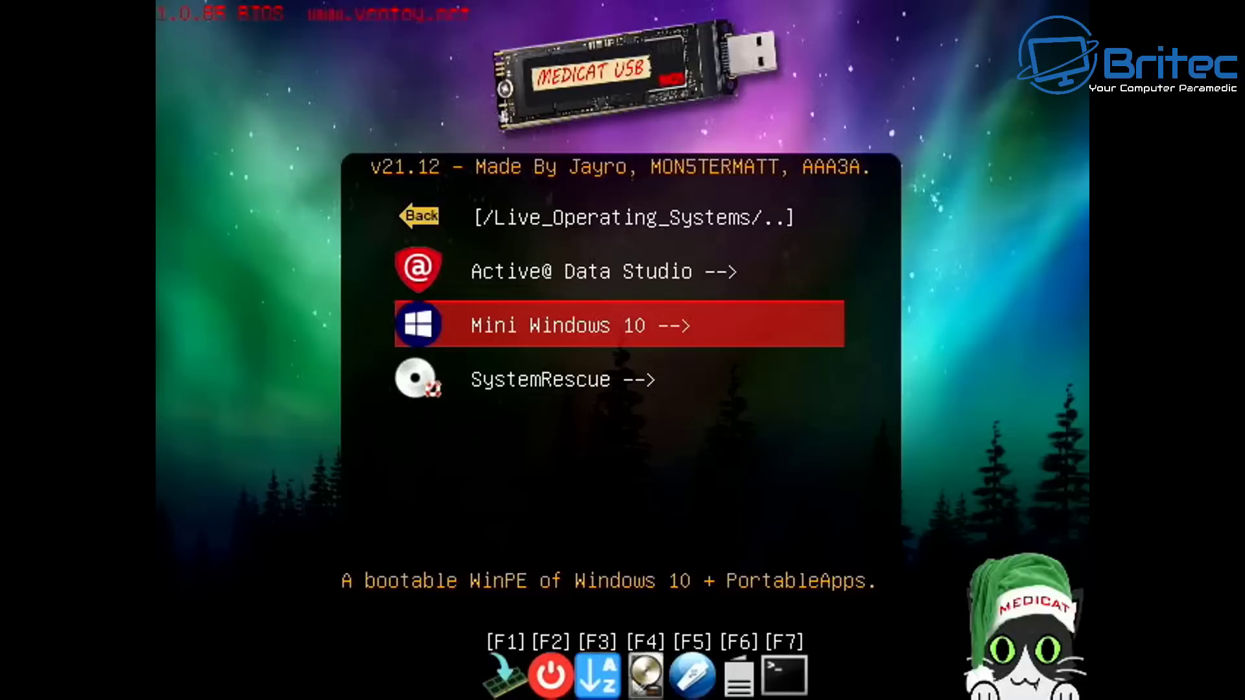
key(Return)
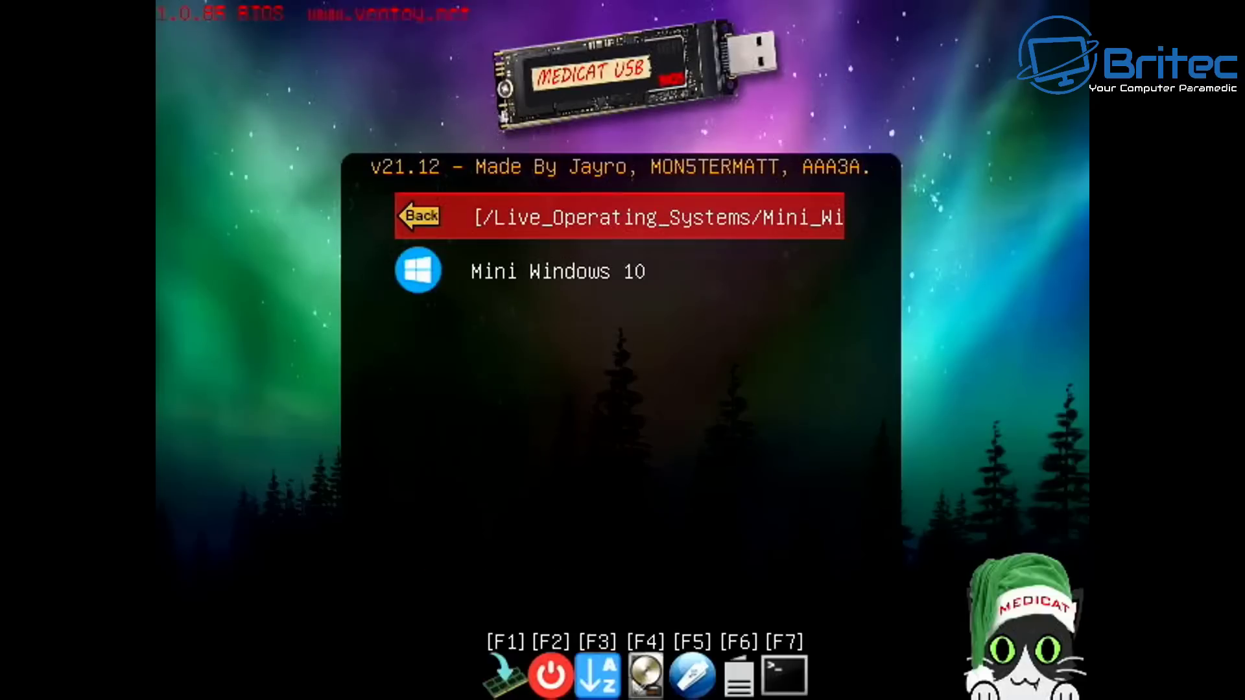
key(Down)
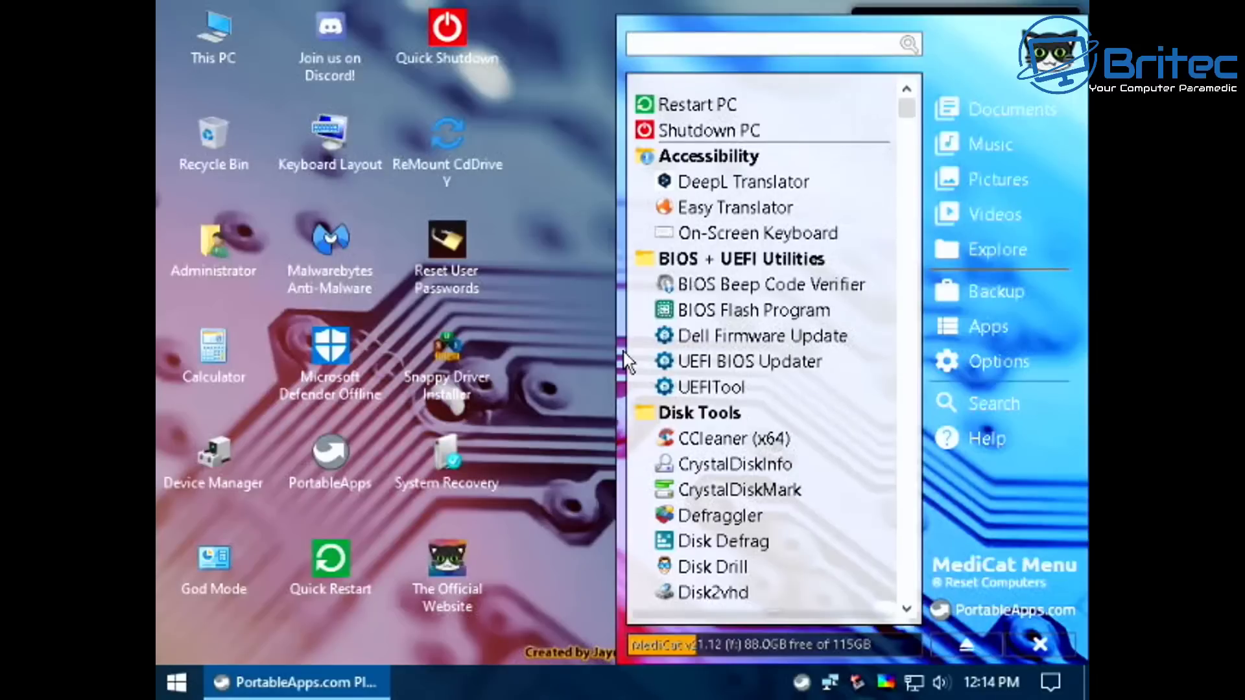
Step: Step through the BIOS tools and Disk Tools entries down to Explorer++
key(Down)
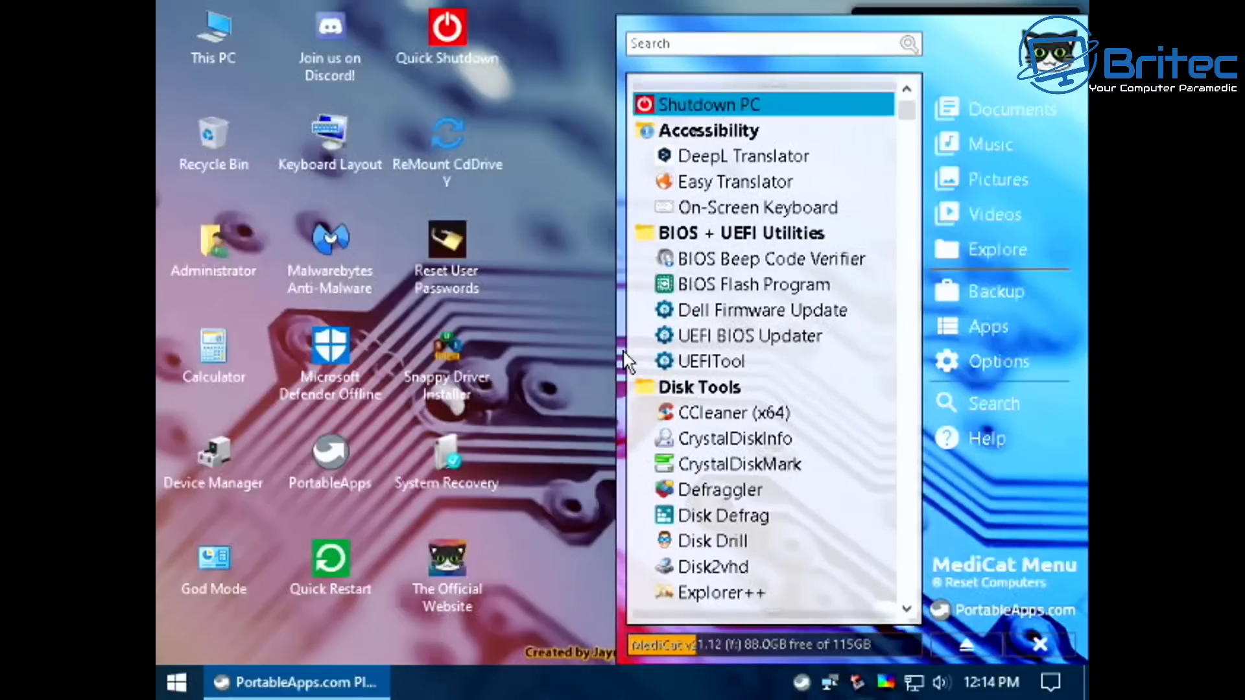
key(Down)
key(Down)
key(Down)
key(Down)
key(Down)
key(Down)
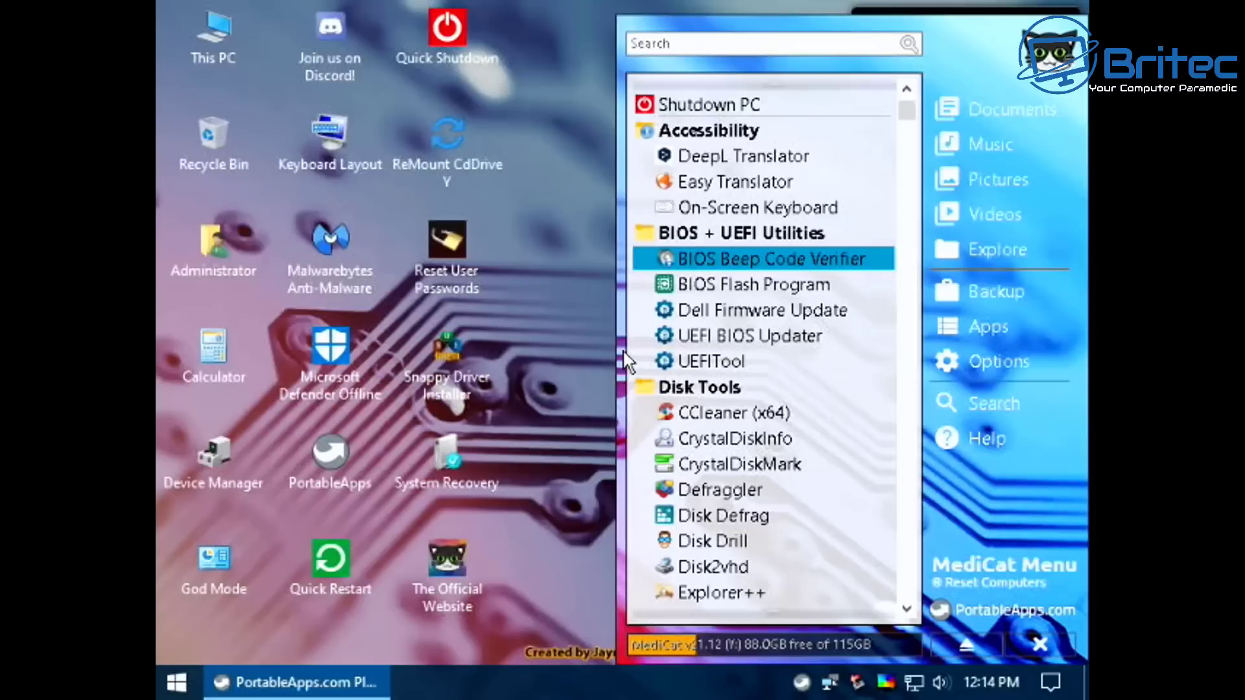
key(Down)
key(Down)
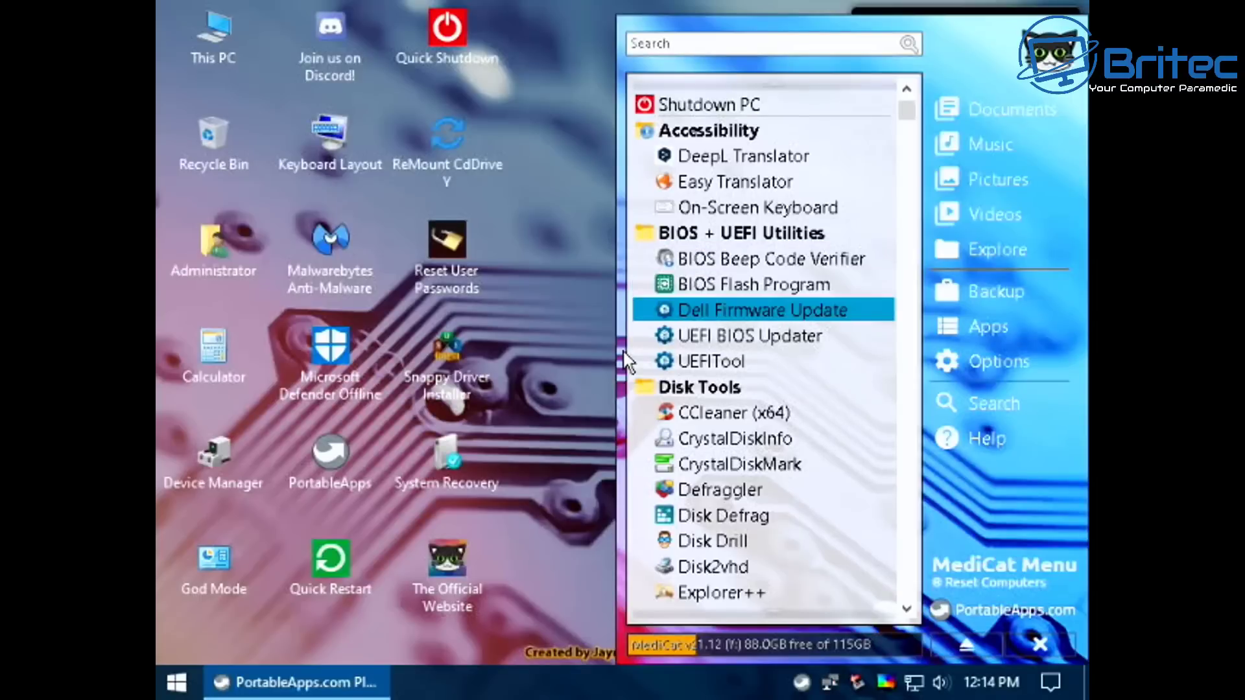
key(Down)
key(Down)
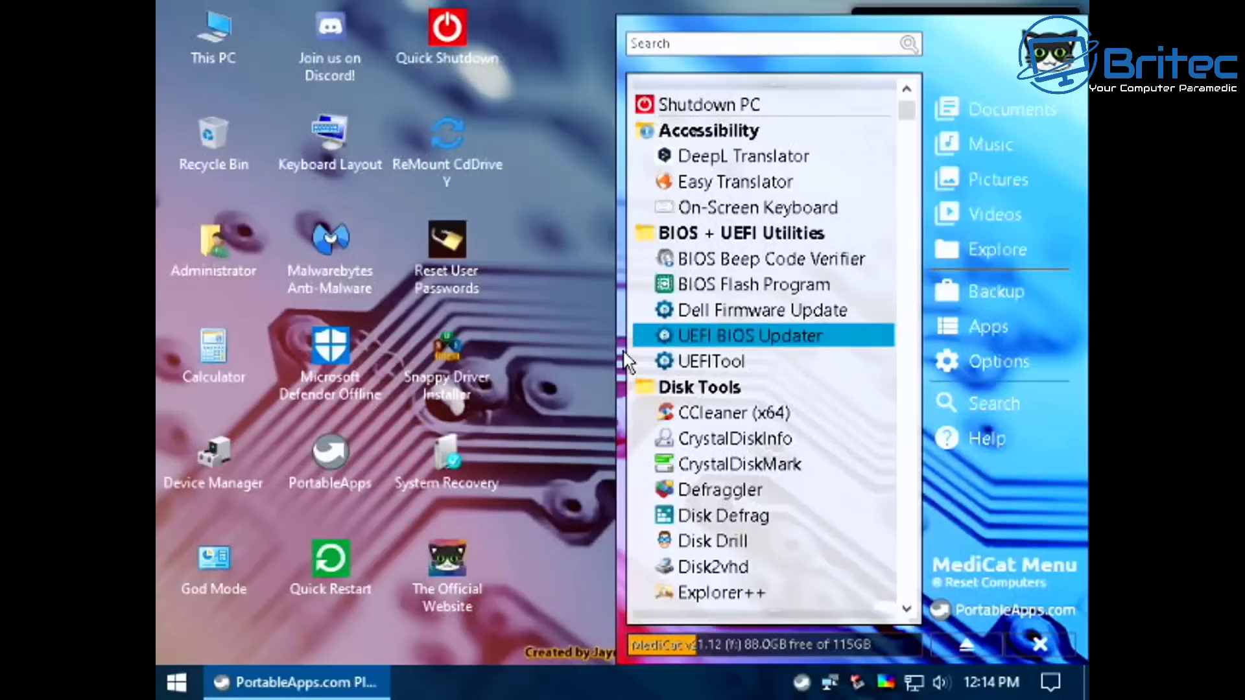
key(Down)
key(Down)
key(Down)
key(Down)
key(Down)
key(Down)
key(Down)
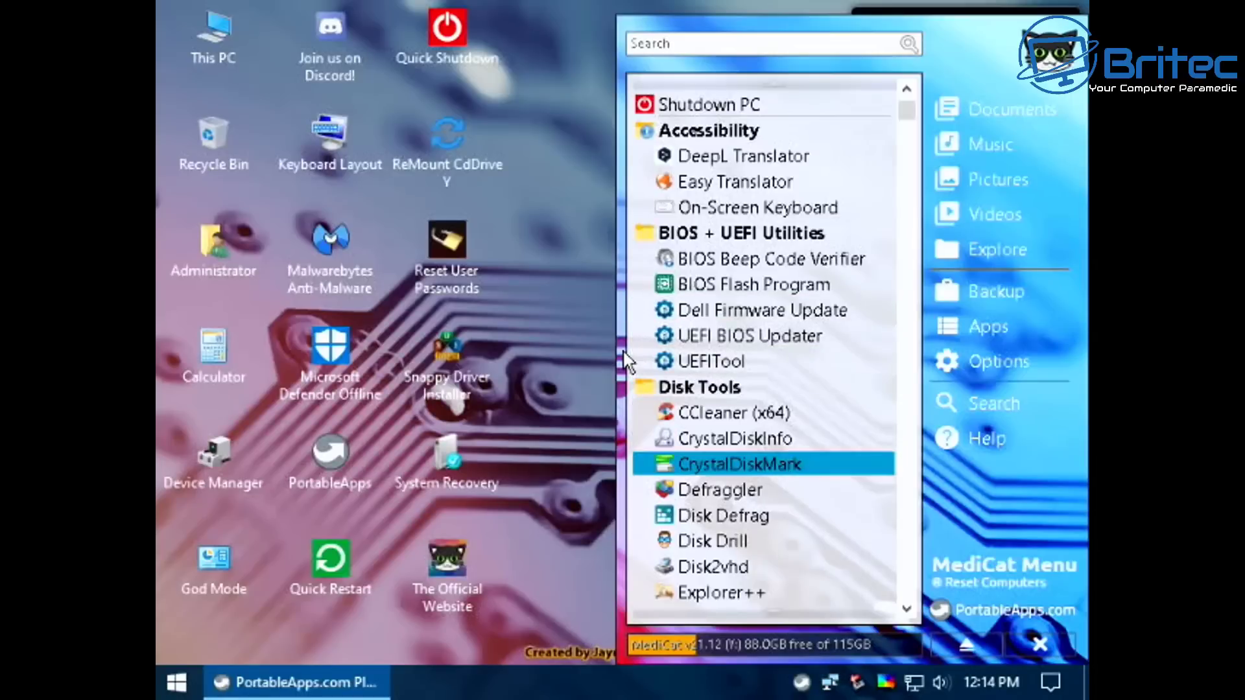
key(Down)
key(Down)
Step: Scroll the list down past Office to the Ransomware Decryption section
scroll(626, 361, down, 4)
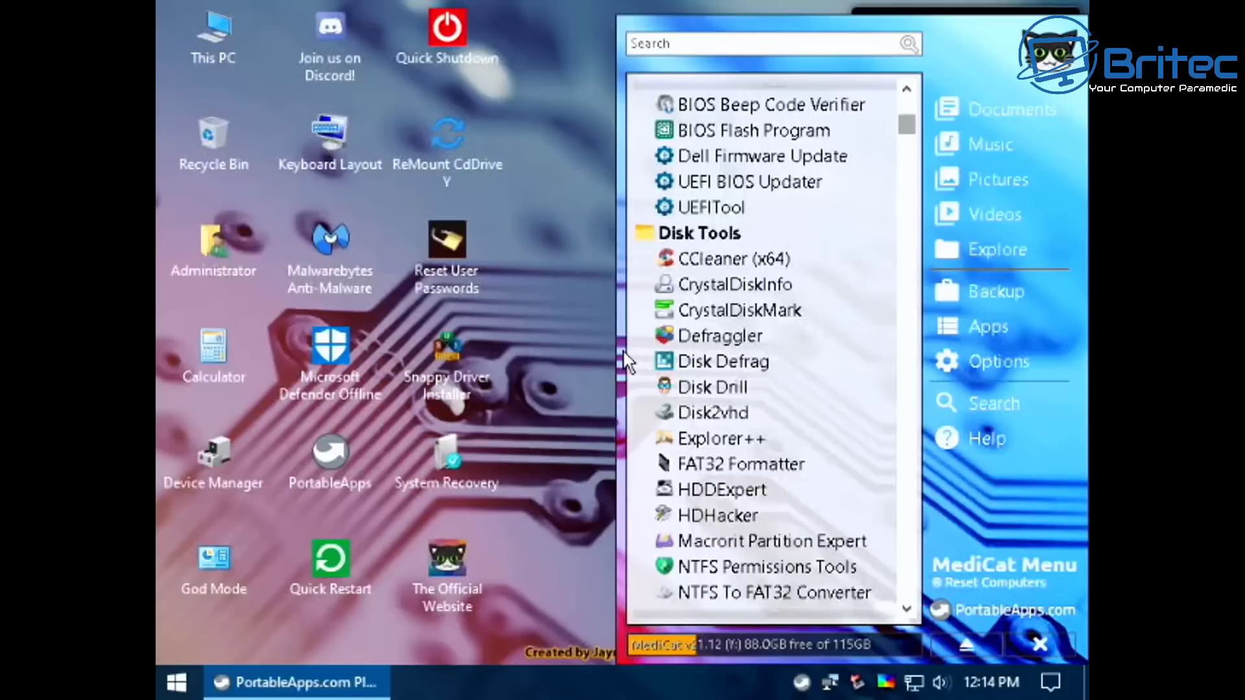
scroll(626, 361, down, 4)
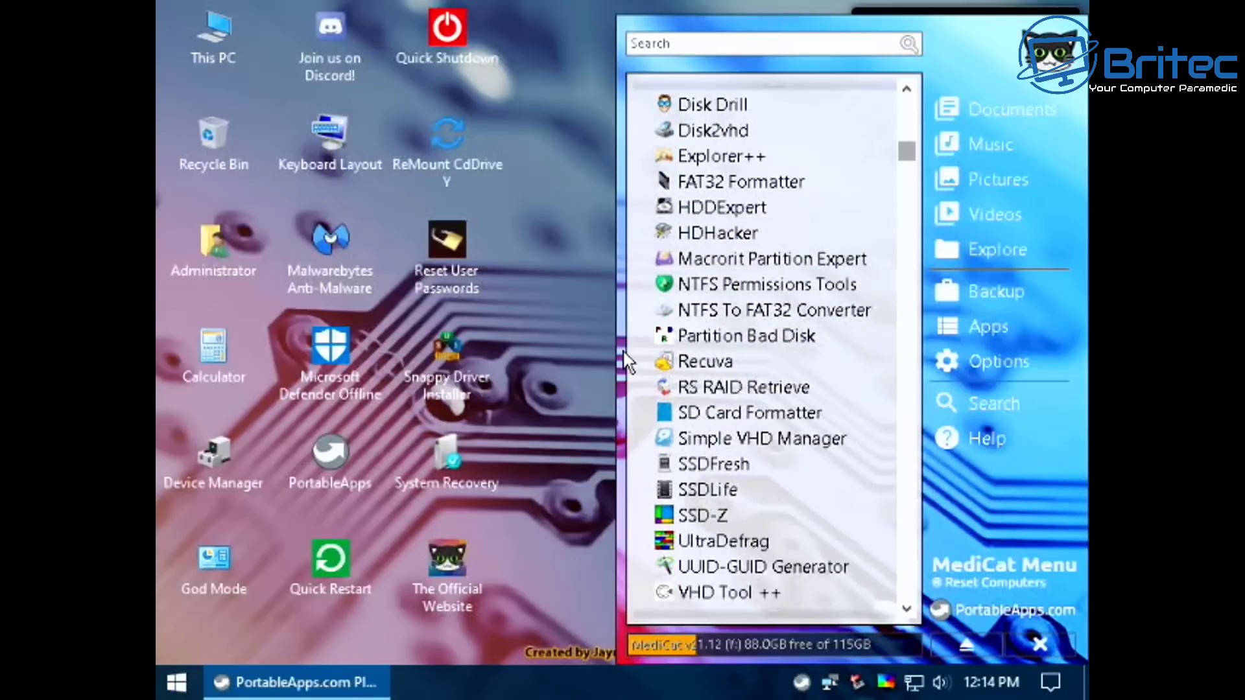
scroll(625, 361, down, 3)
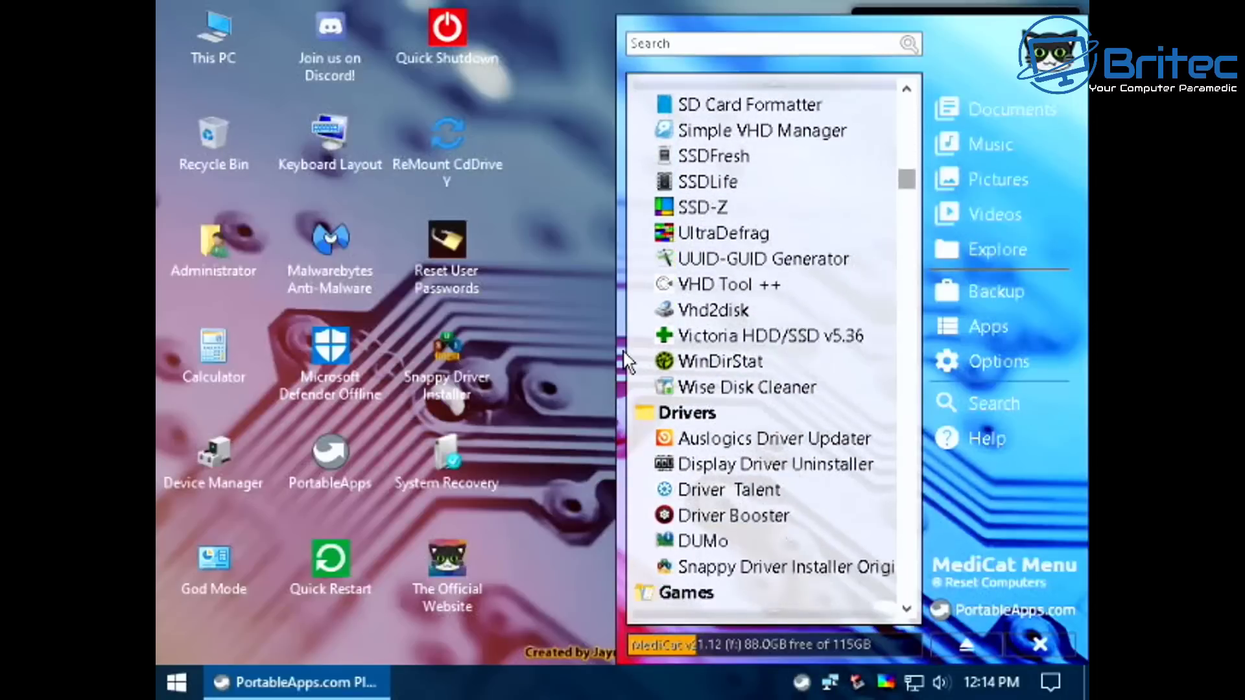
scroll(625, 361, down, 4)
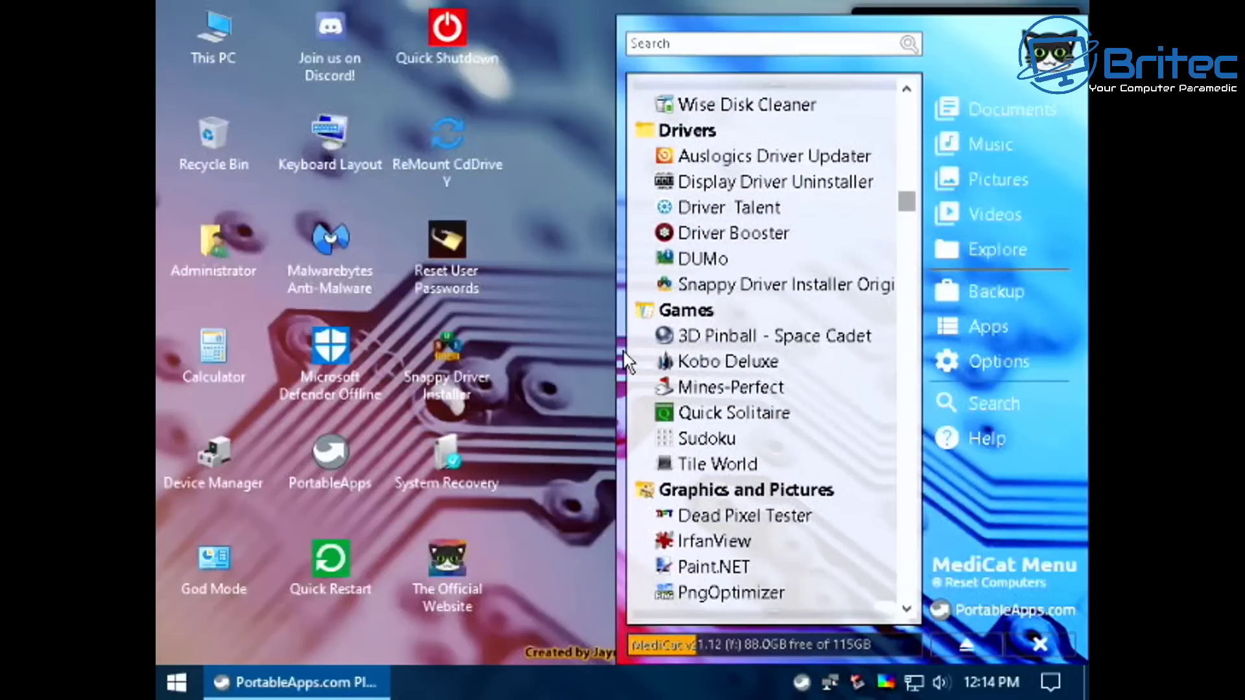
scroll(625, 361, down, 3)
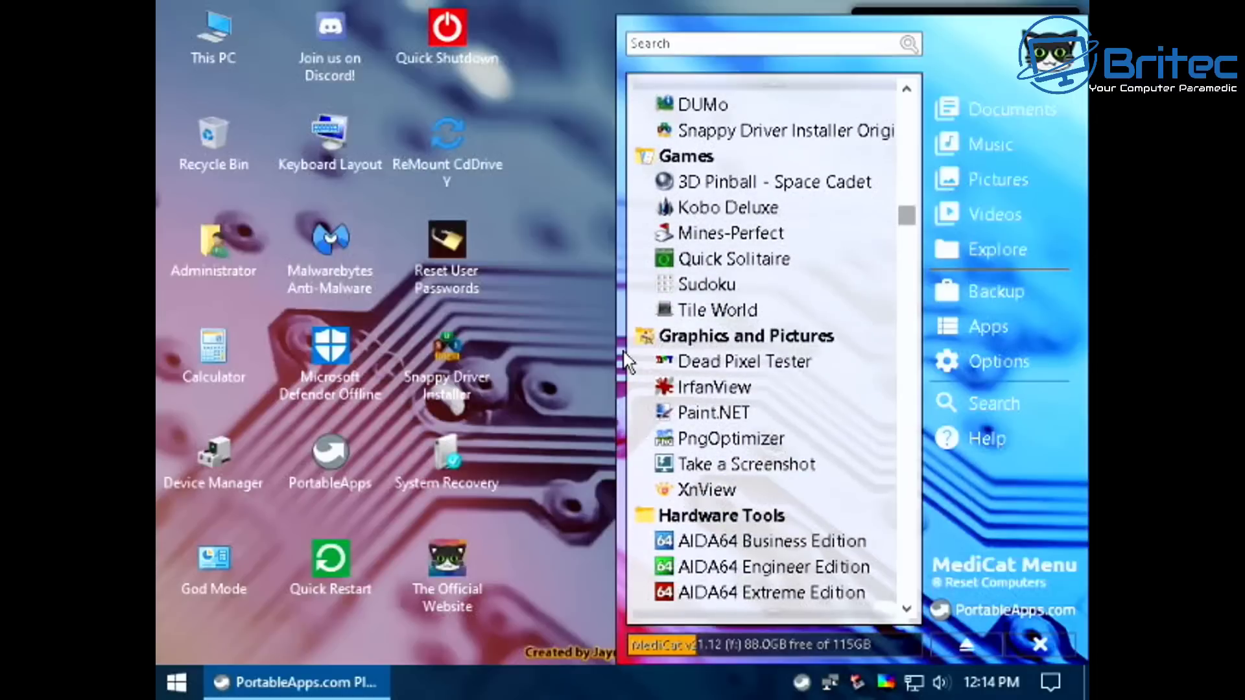
scroll(625, 361, down, 5)
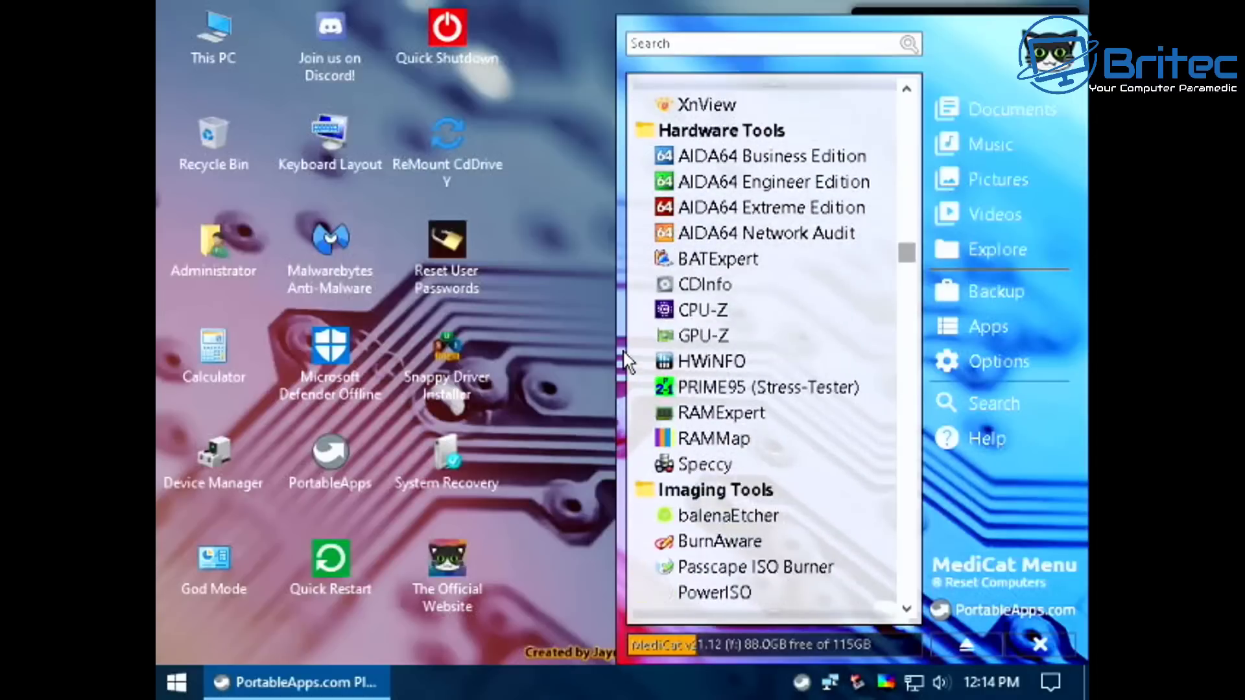
scroll(625, 361, down, 4)
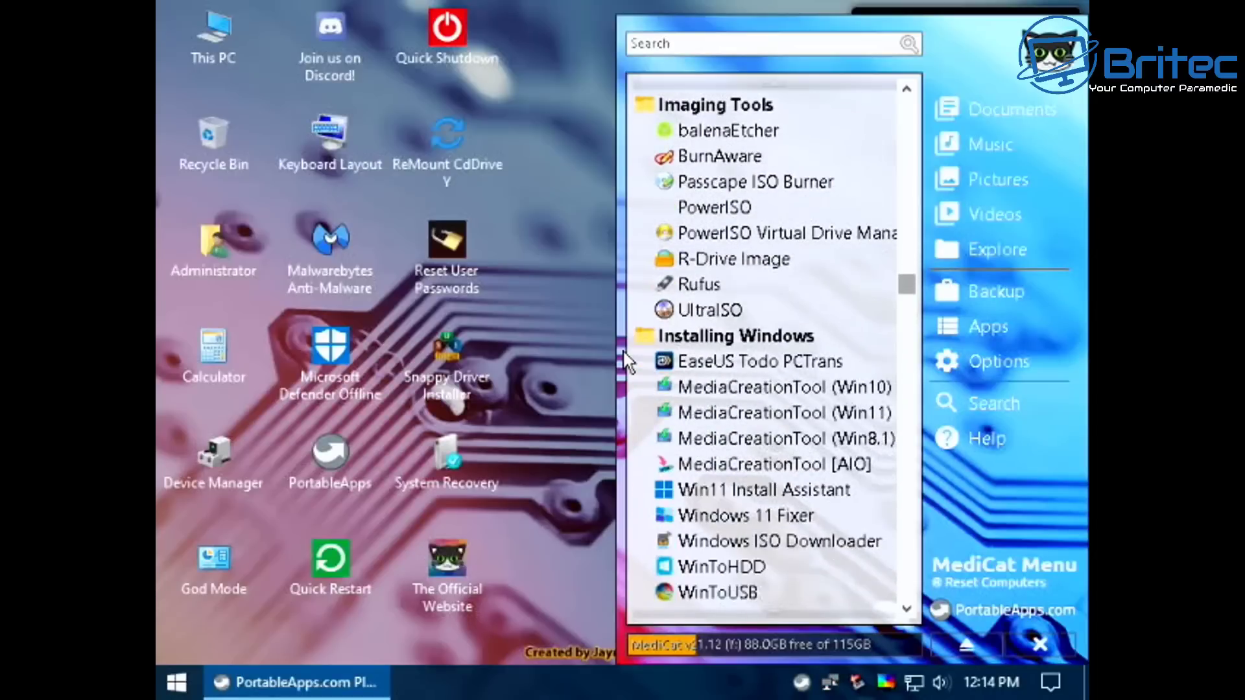
scroll(626, 361, down, 1)
scroll(626, 362, down, 6)
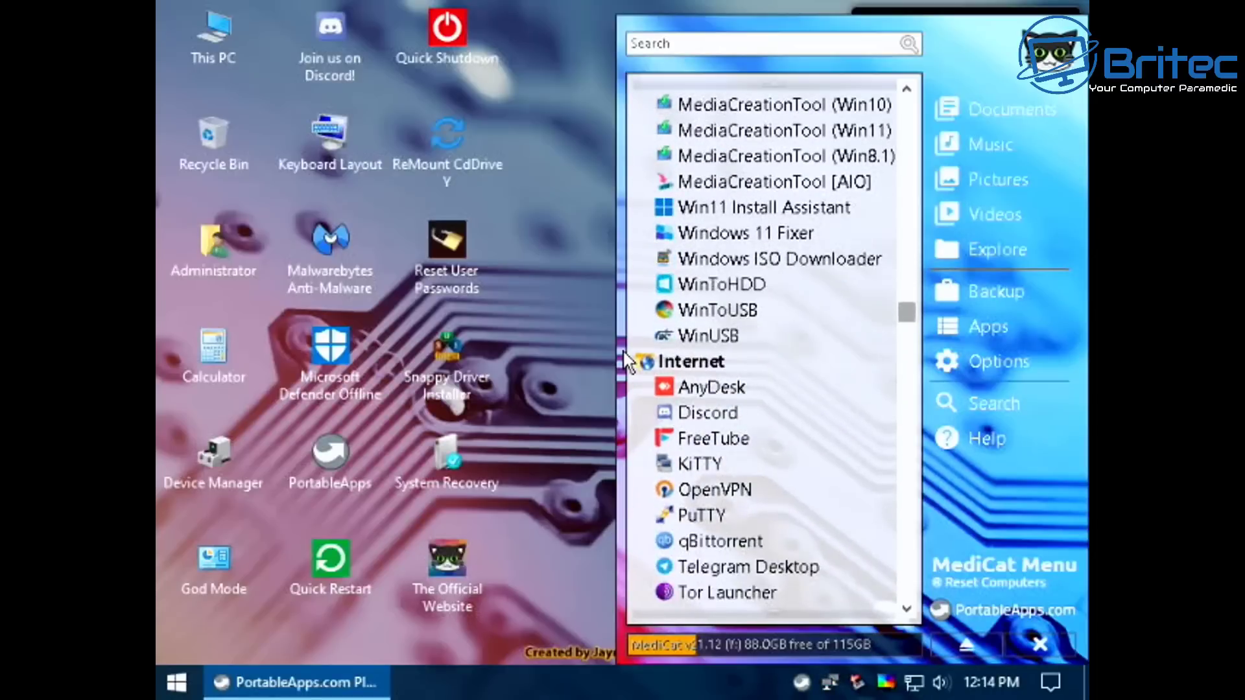
scroll(625, 361, down, 5)
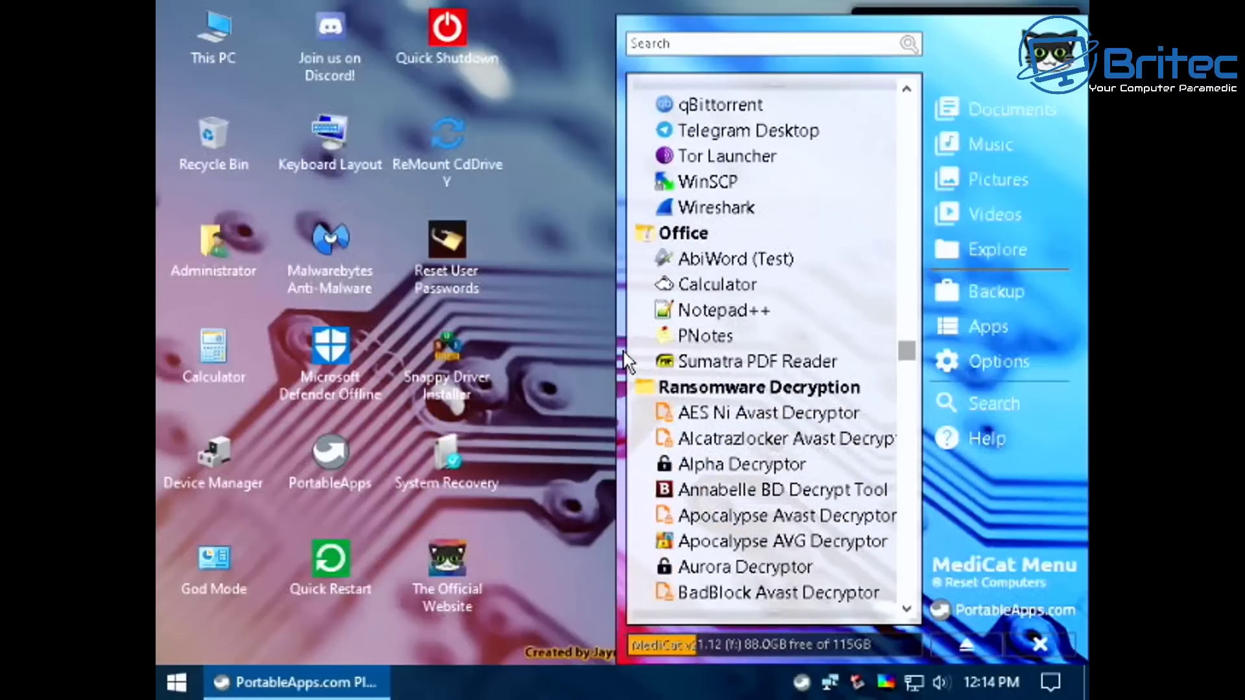
Step: Scroll the MediCat Menu down to Wireless Key View and XN Resource Editor
scroll(625, 361, down, 4)
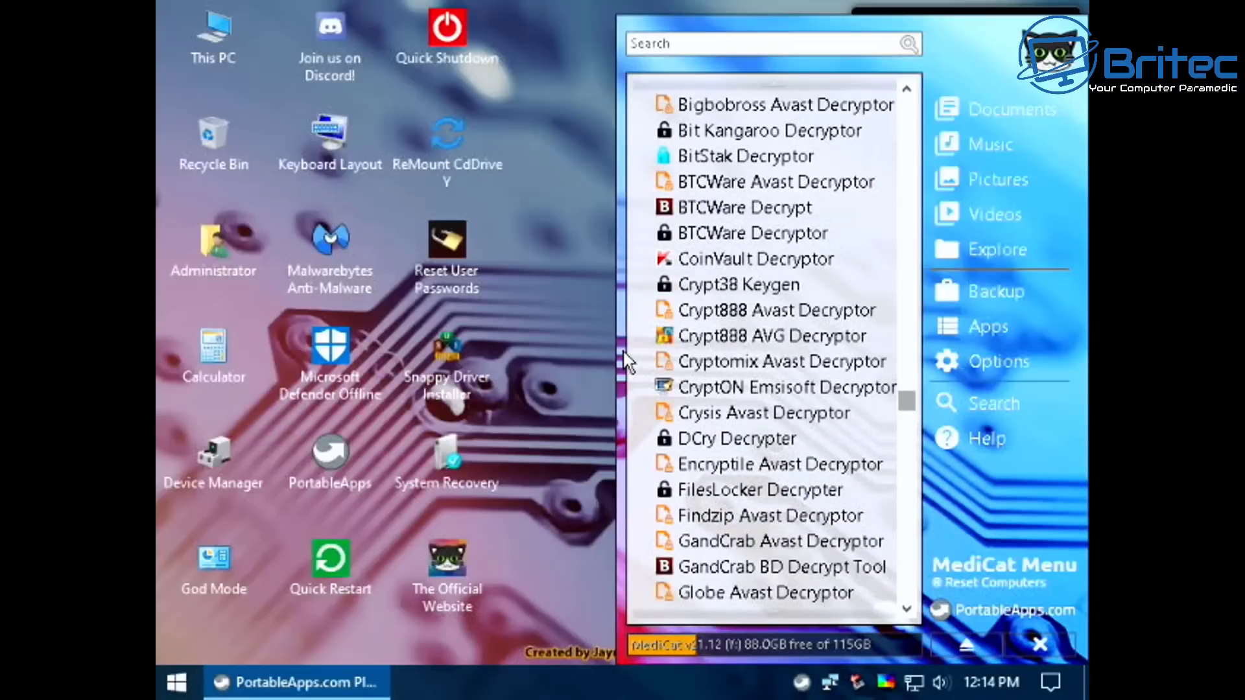
scroll(626, 361, down, 2)
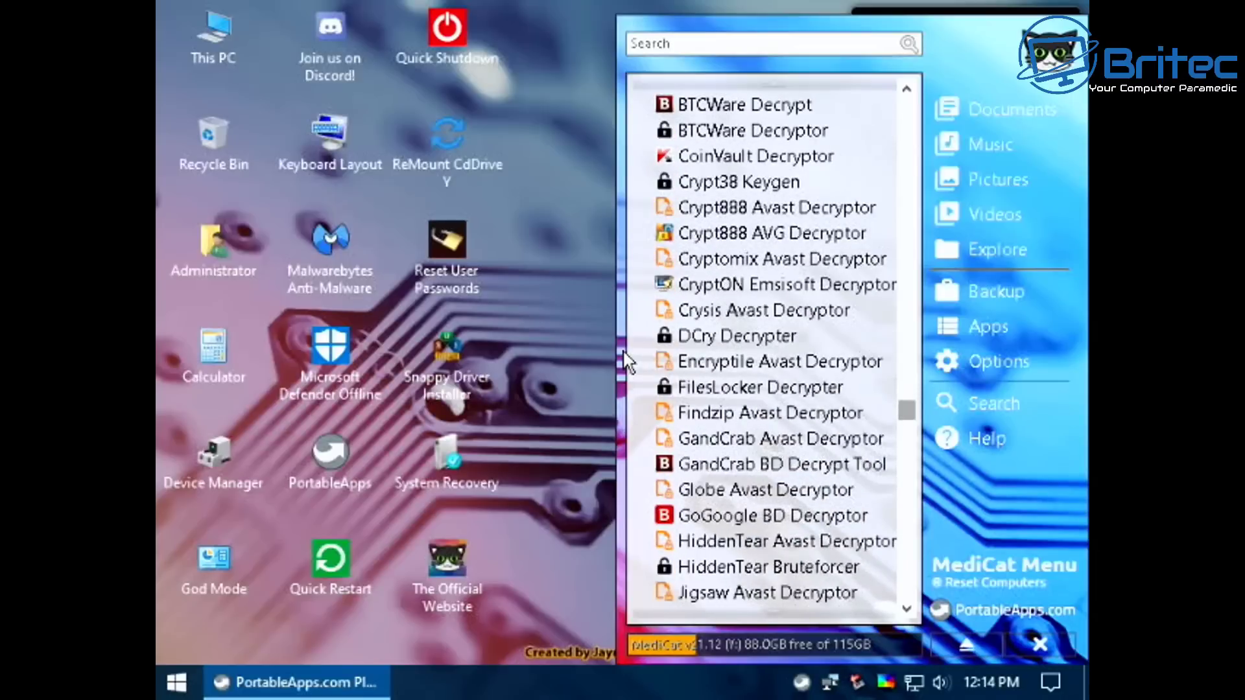
scroll(625, 361, down, 5)
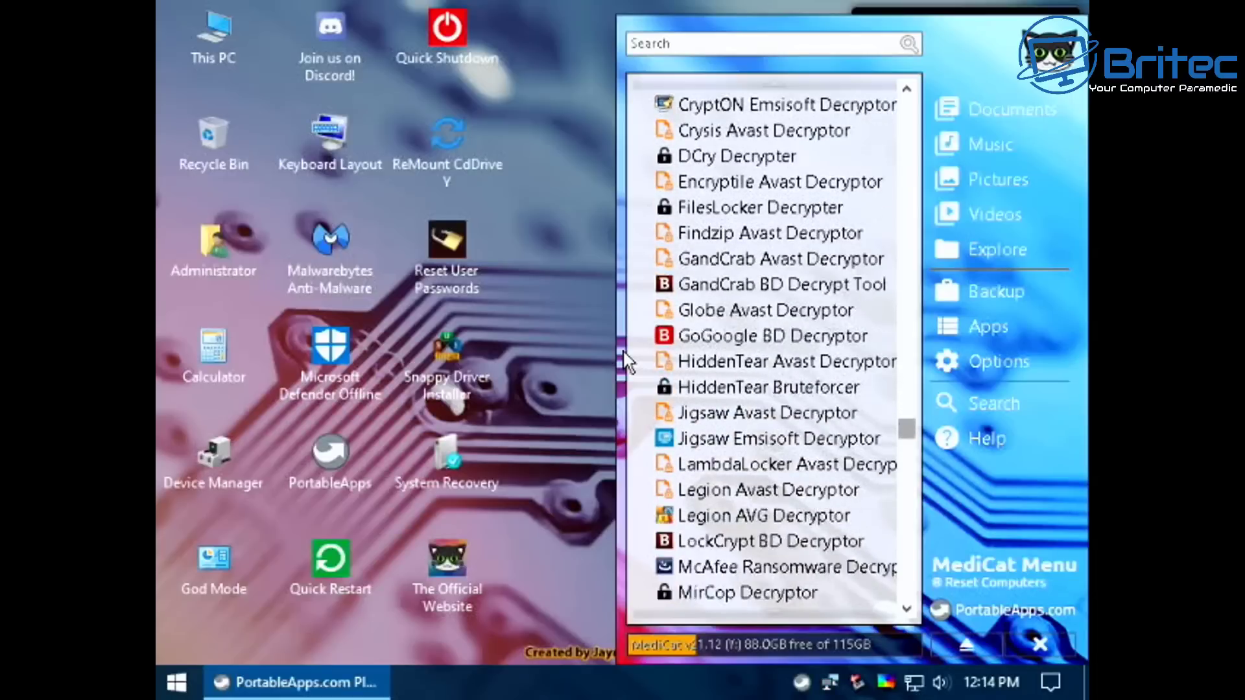
scroll(626, 361, down, 4)
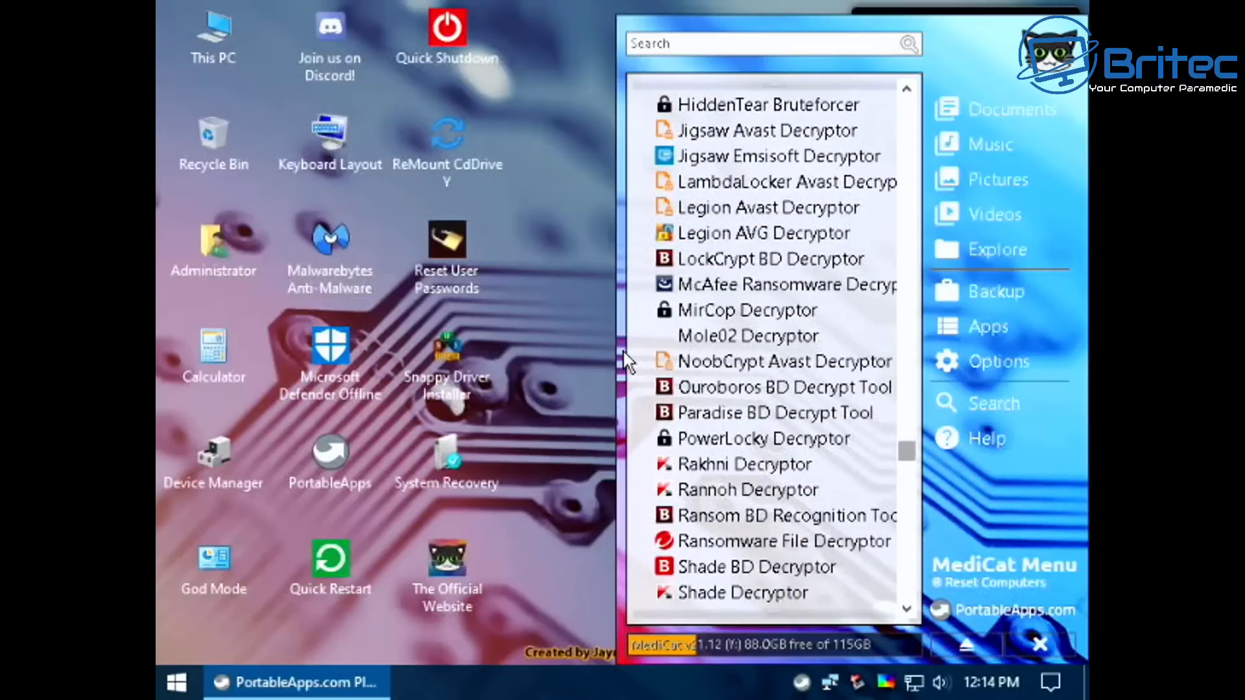
scroll(625, 361, down, 6)
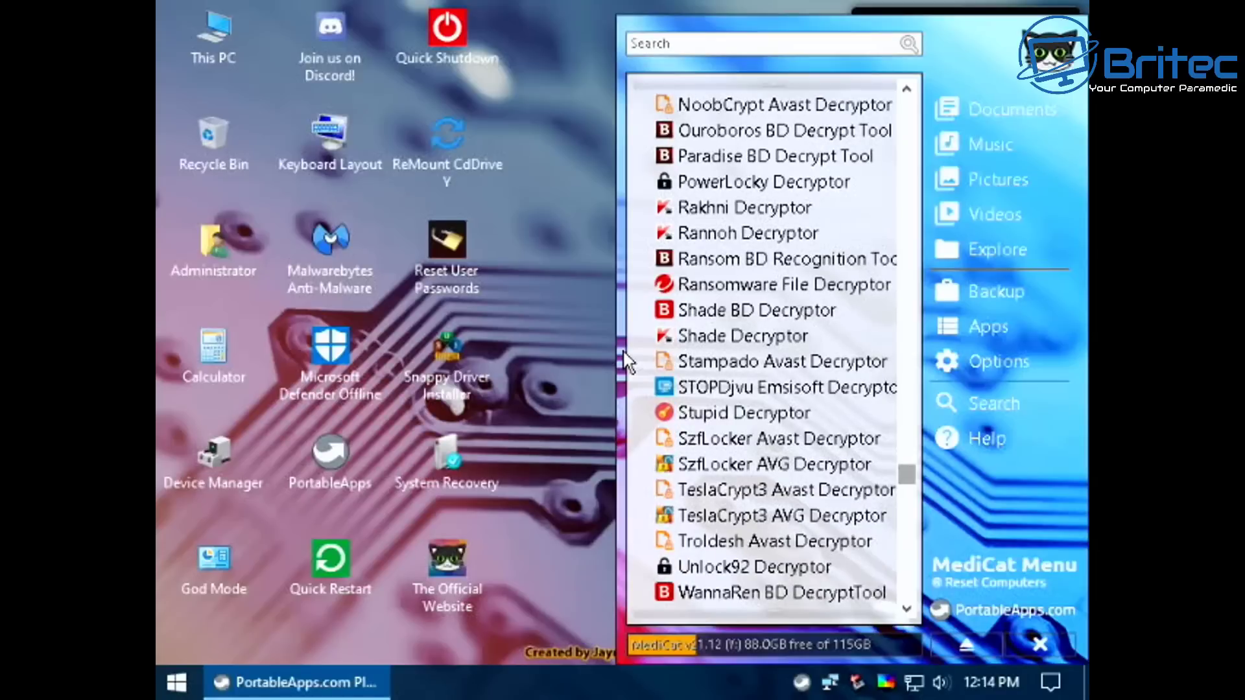
scroll(626, 361, down, 6)
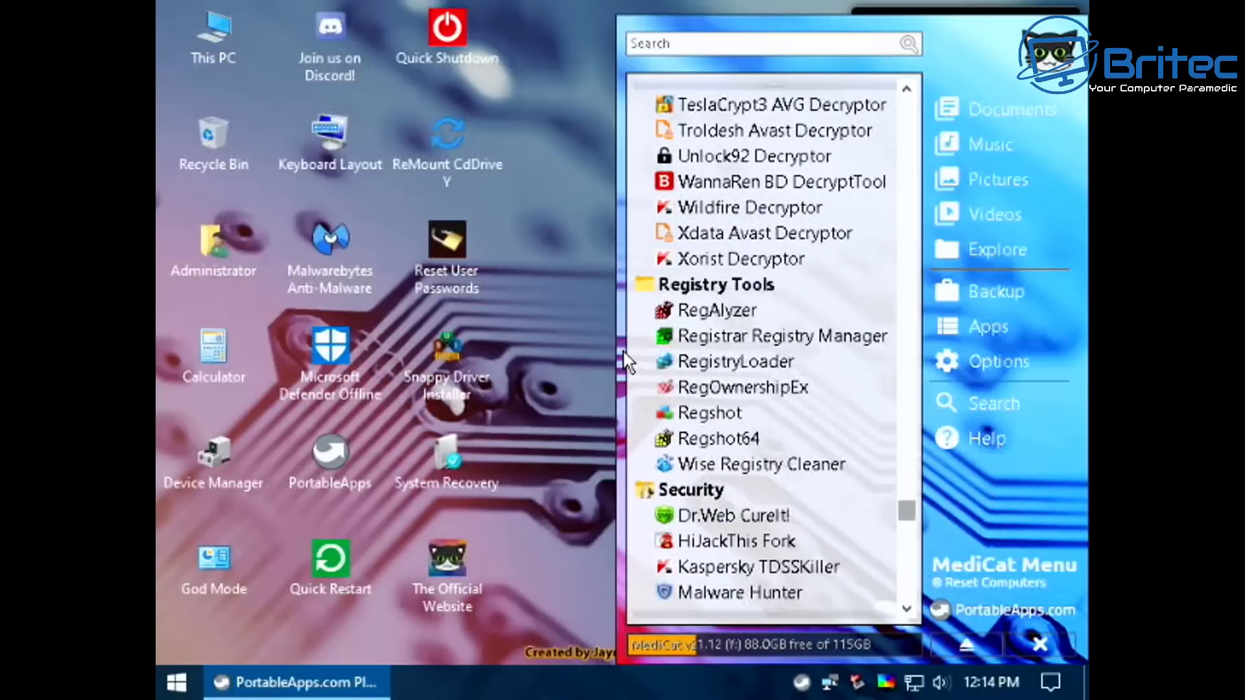
scroll(626, 361, down, 4)
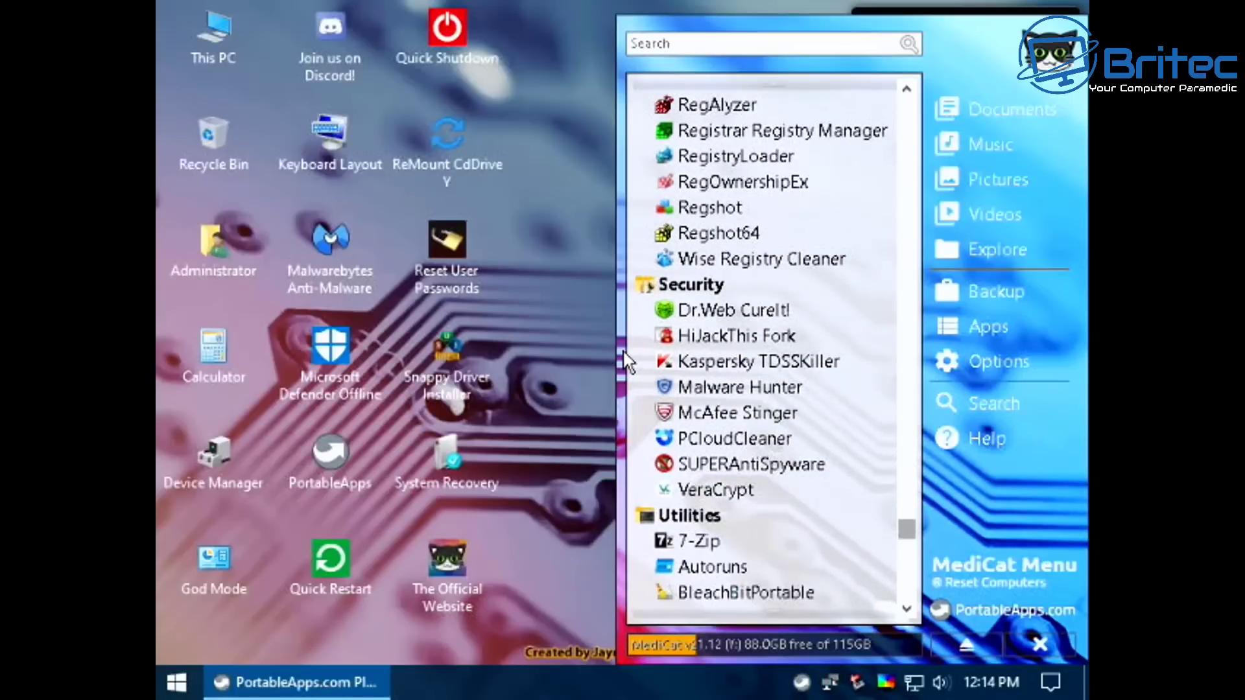
scroll(626, 361, down, 5)
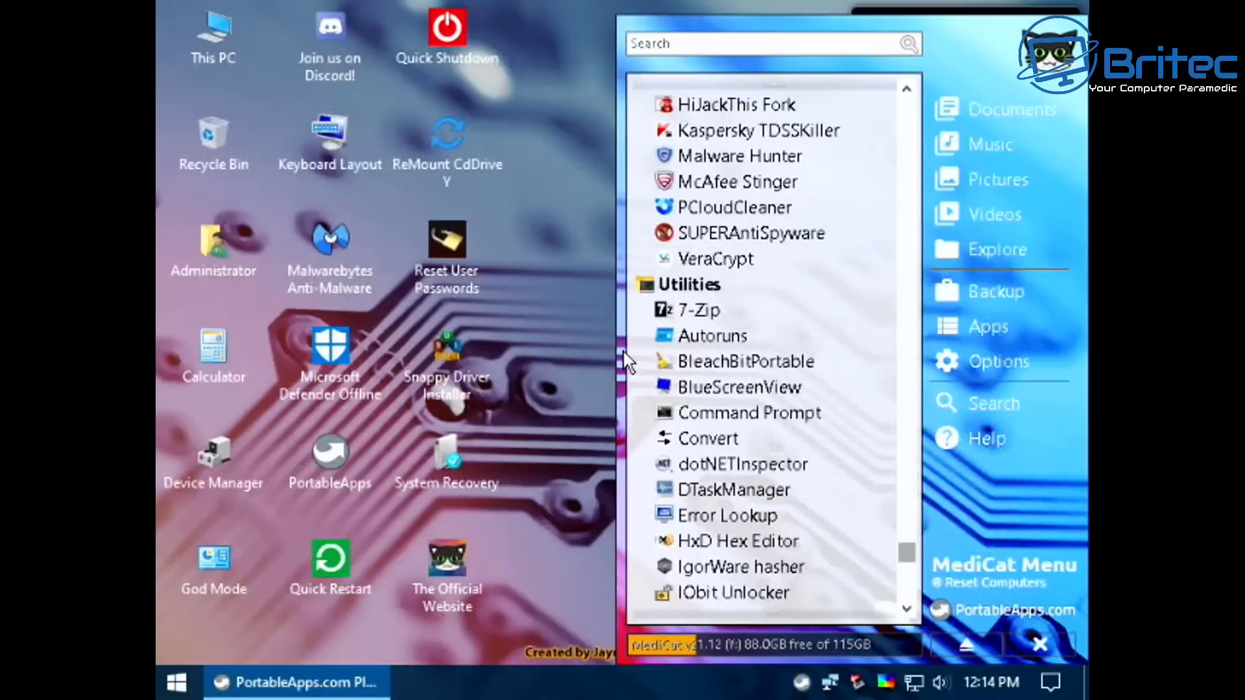
scroll(625, 361, down, 4)
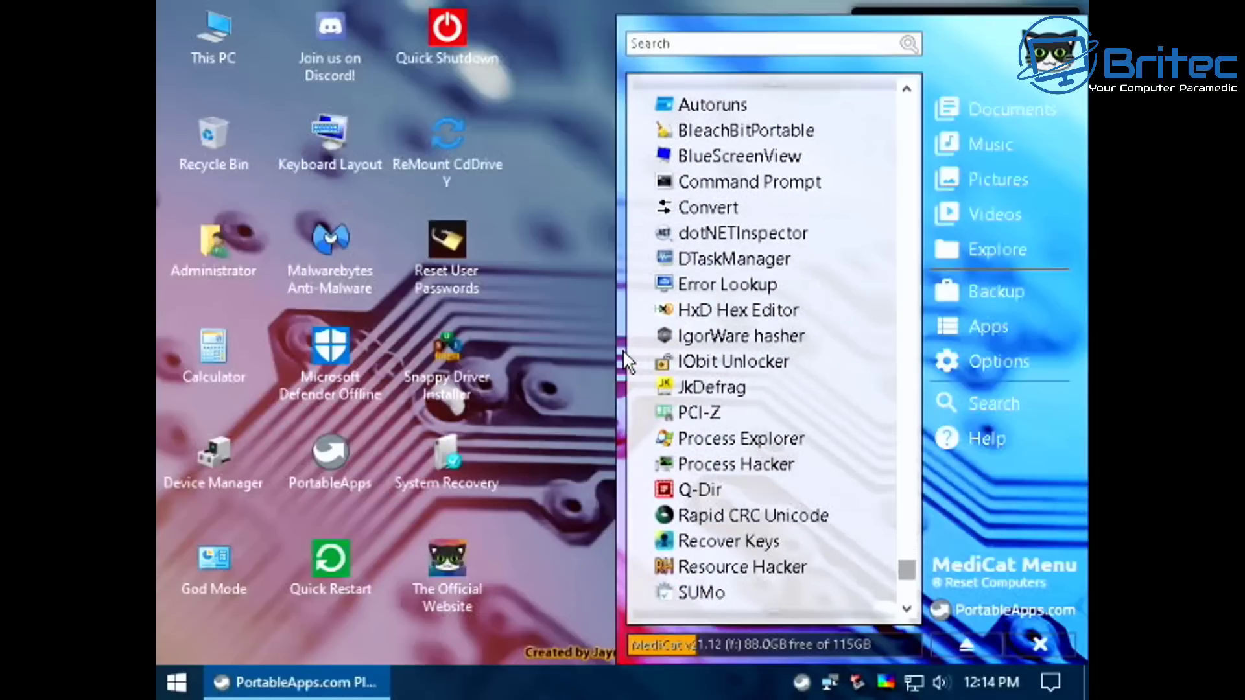
scroll(626, 361, down, 2)
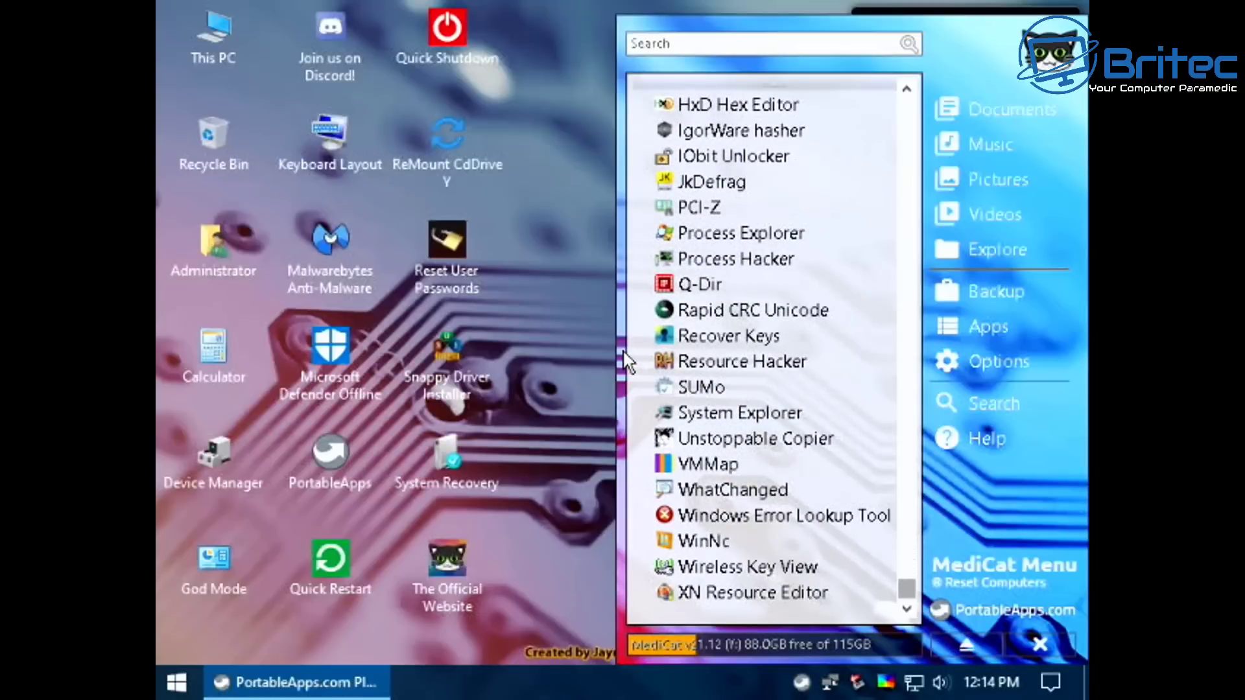